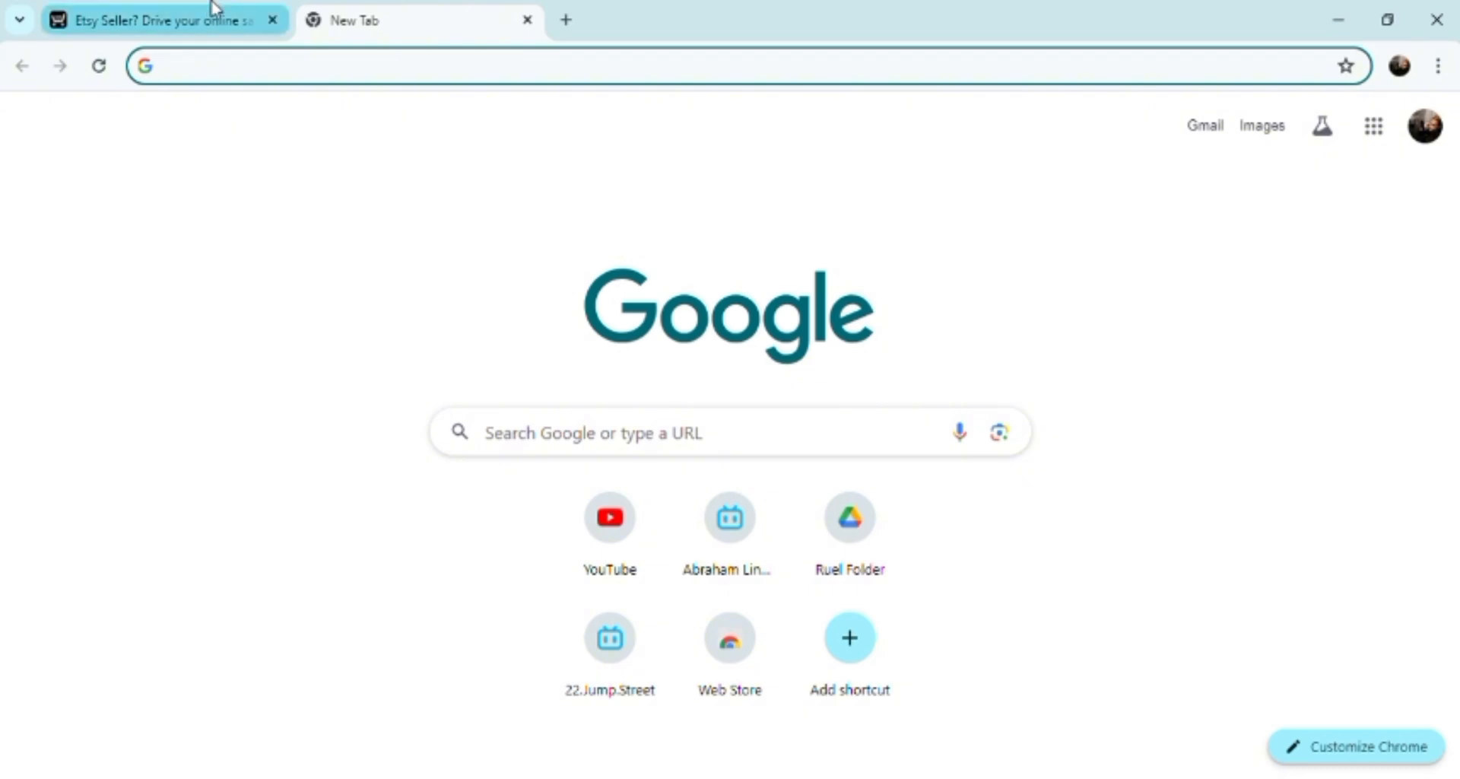
Glance over the Ecwid page for Etsy sellers, then return to the blank new tab.
left_click(251, 85)
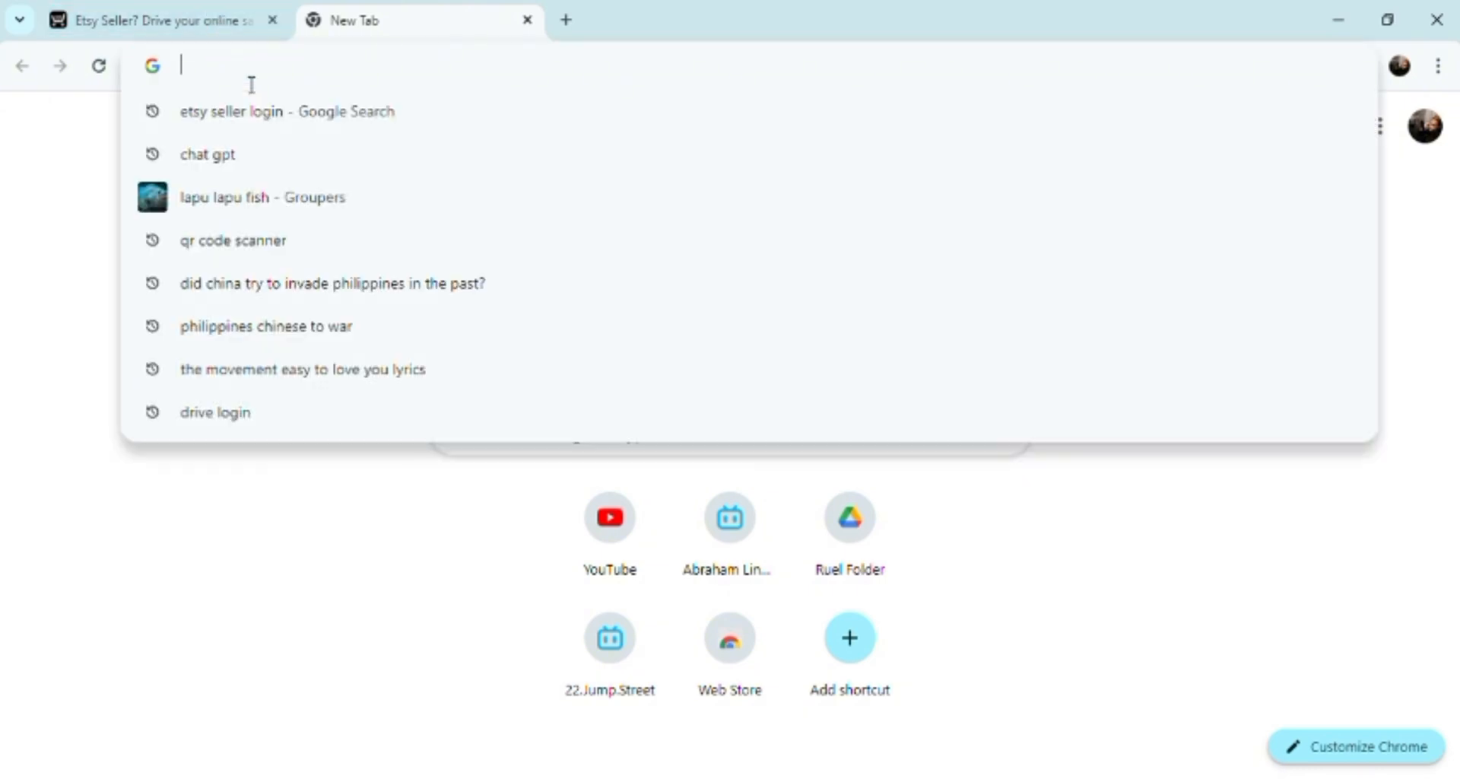
left_click(162, 13)
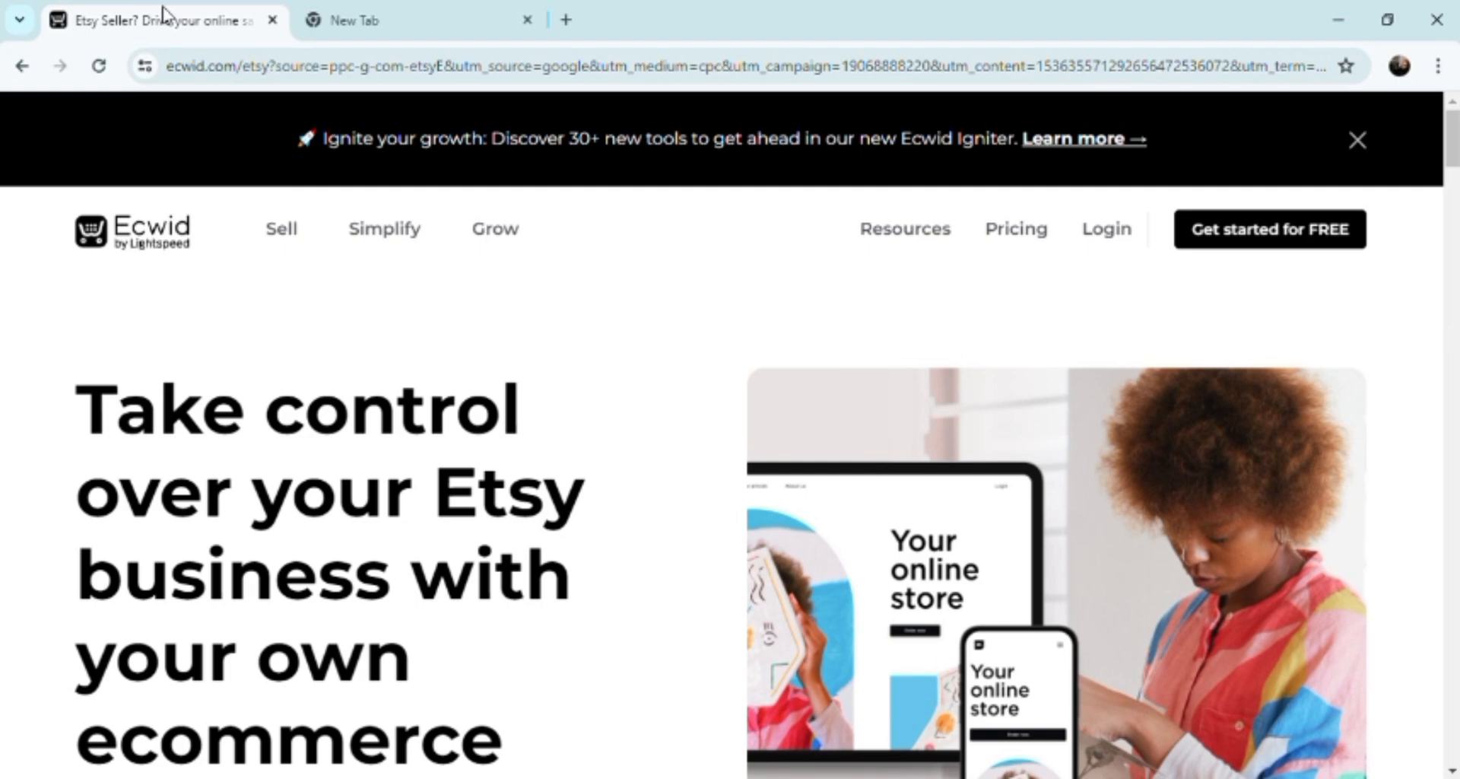
scroll(482, 110, "down", 6)
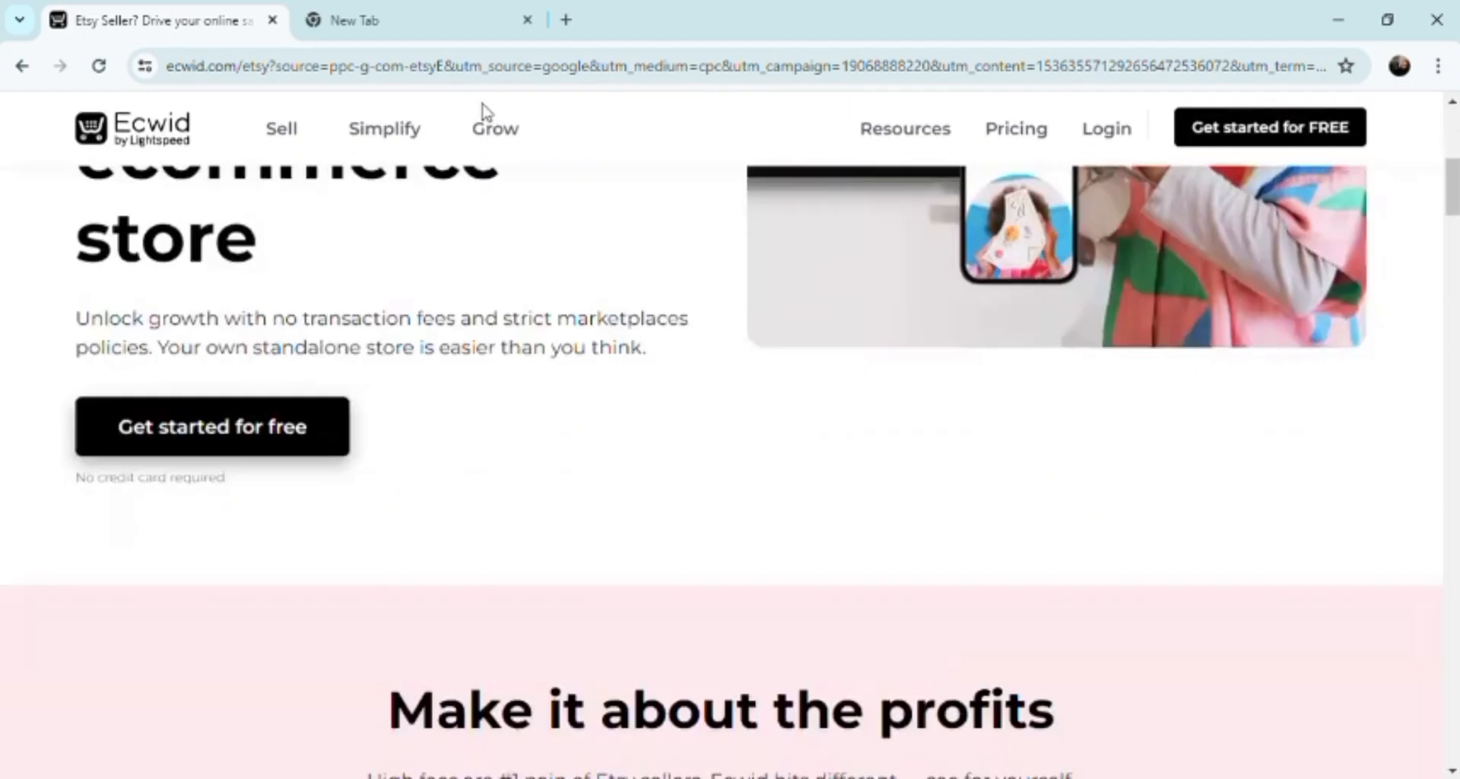
scroll(483, 110, "down", 10)
scroll(483, 110, "up", 10)
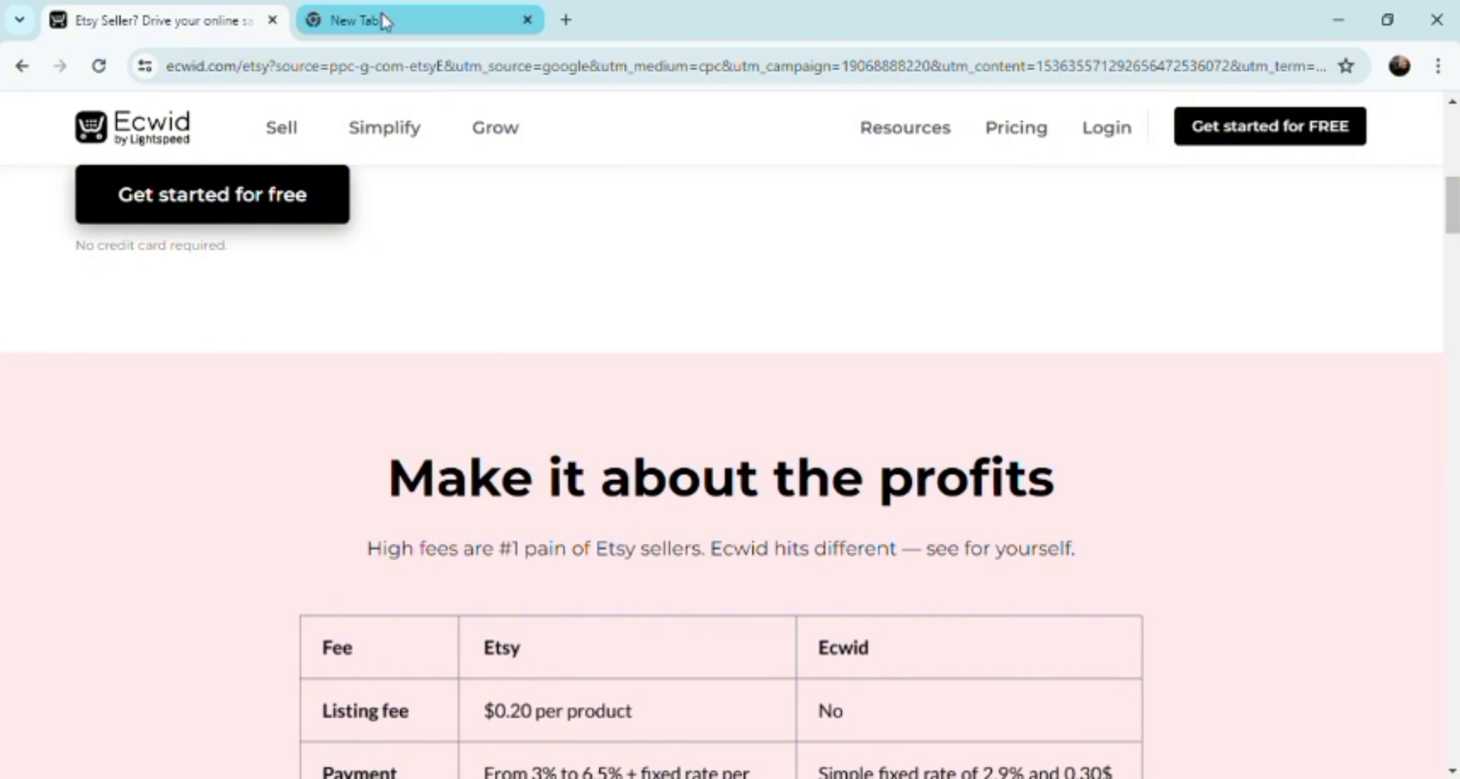
left_click(382, 19)
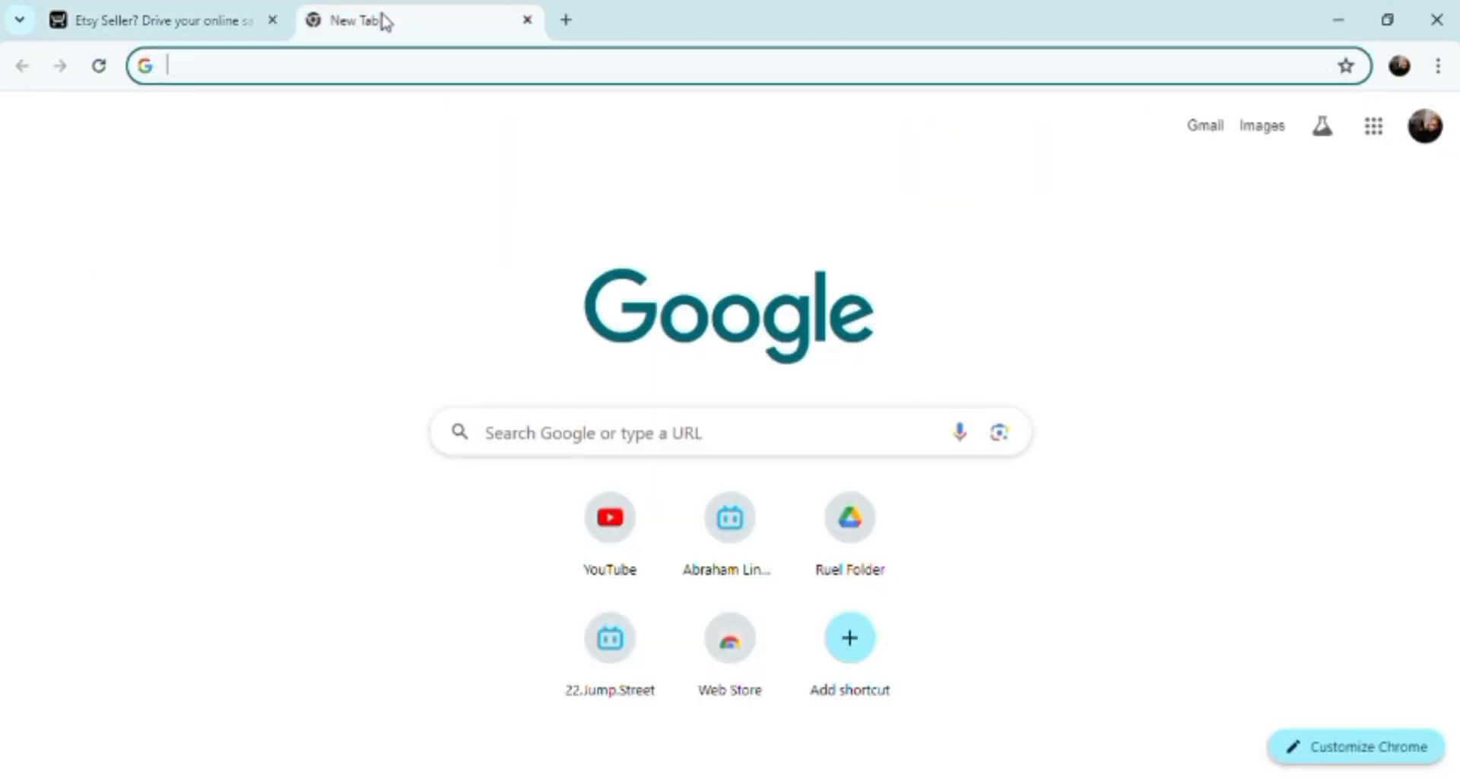
Search Google for 'etsy seller login' and scroll through the results.
left_click(343, 84)
type("ets")
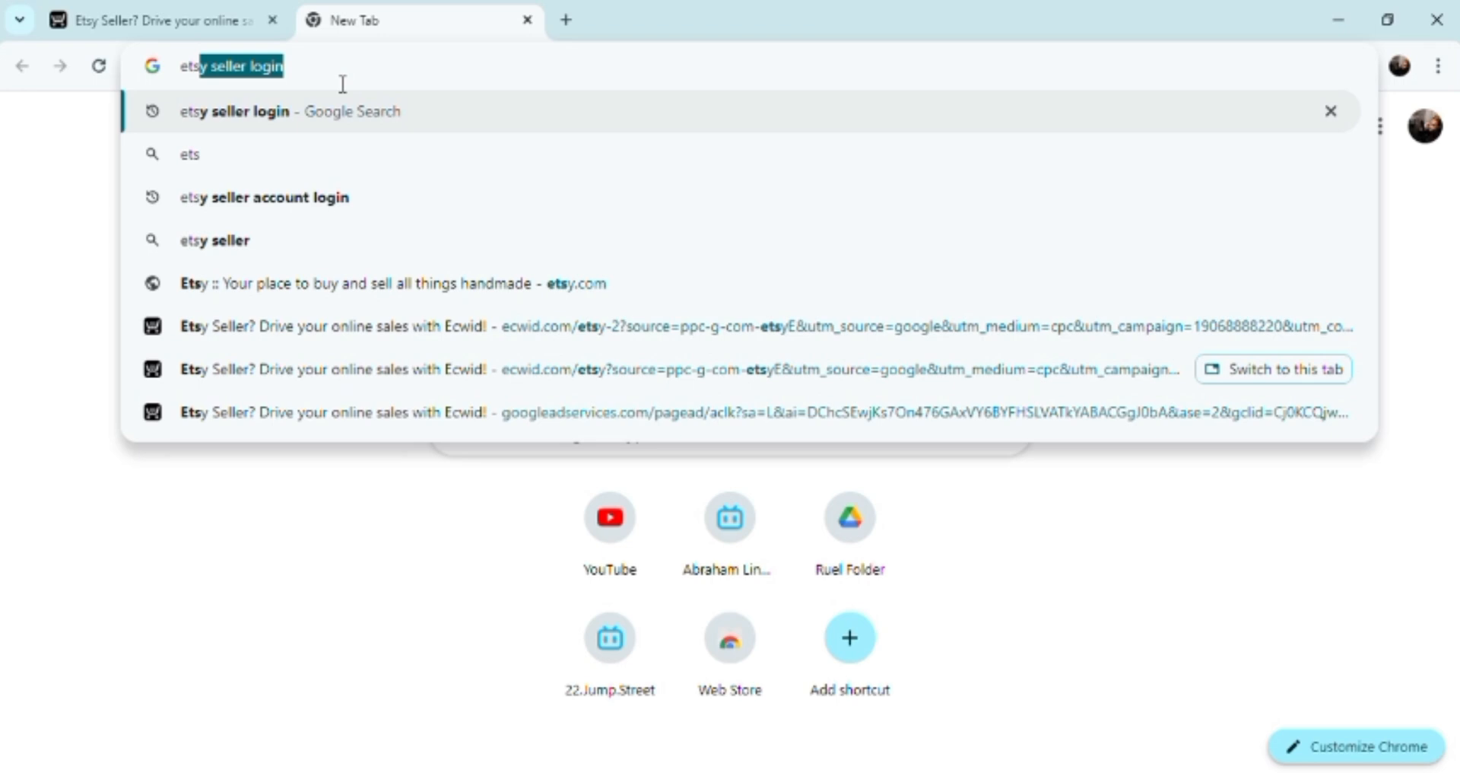
type("y")
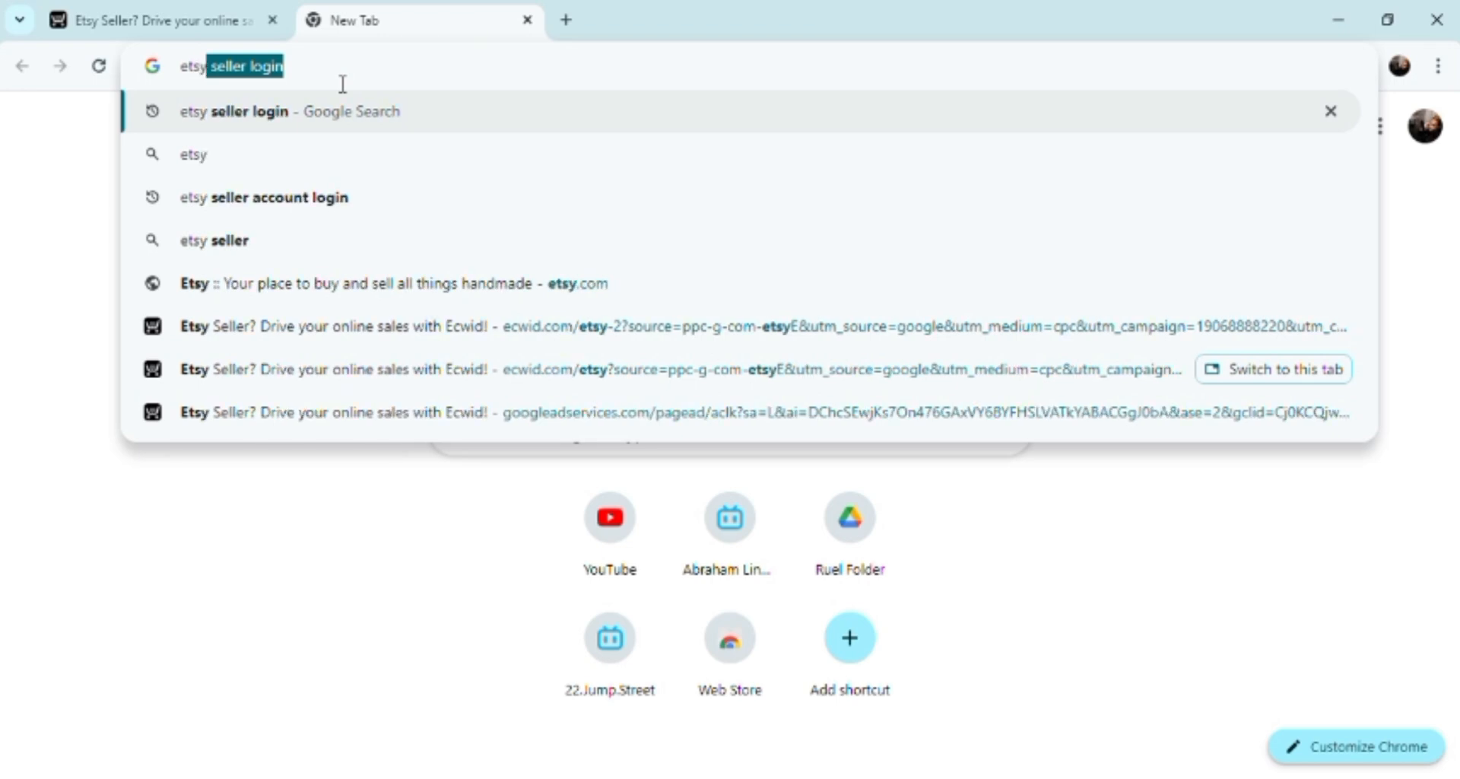
key("Return")
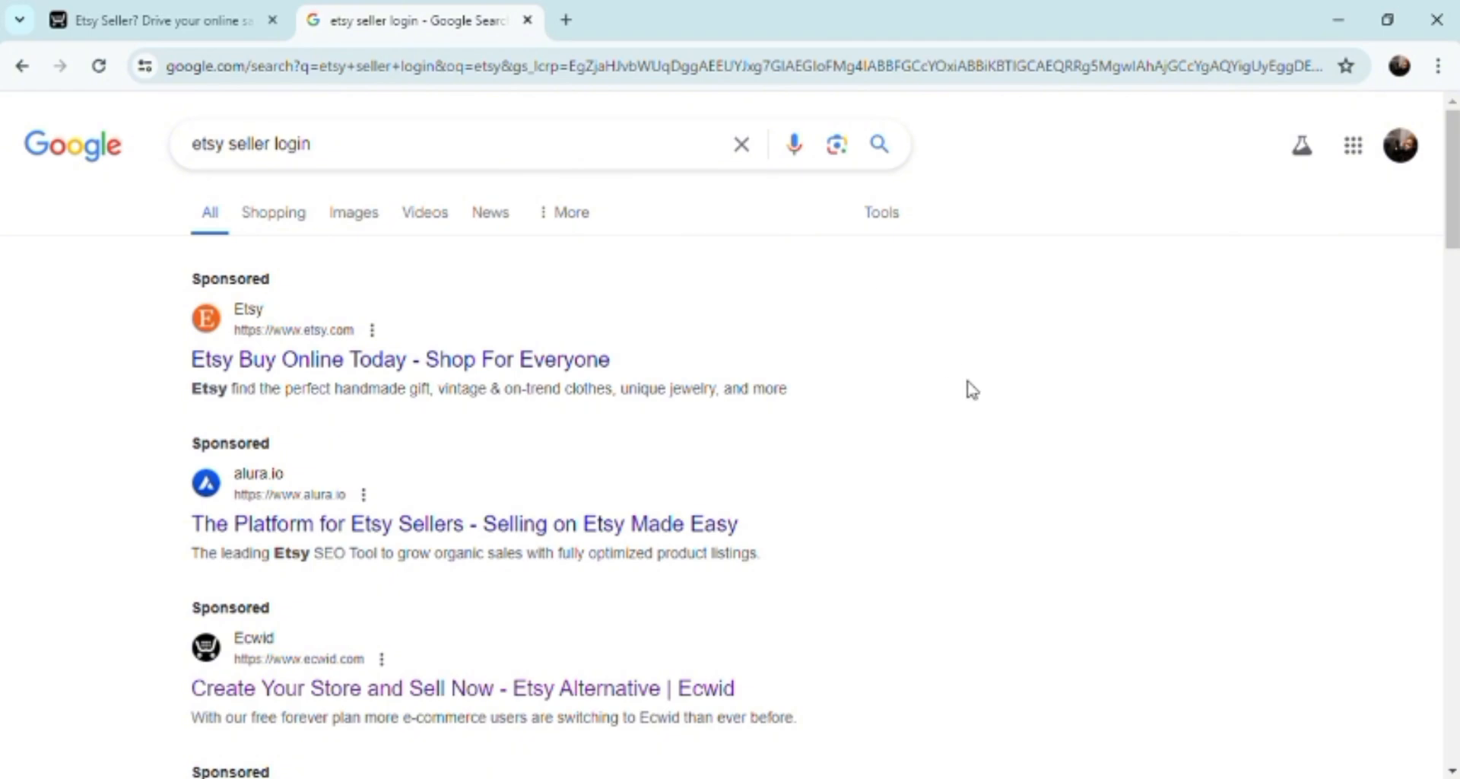
scroll(972, 390, "down", 4)
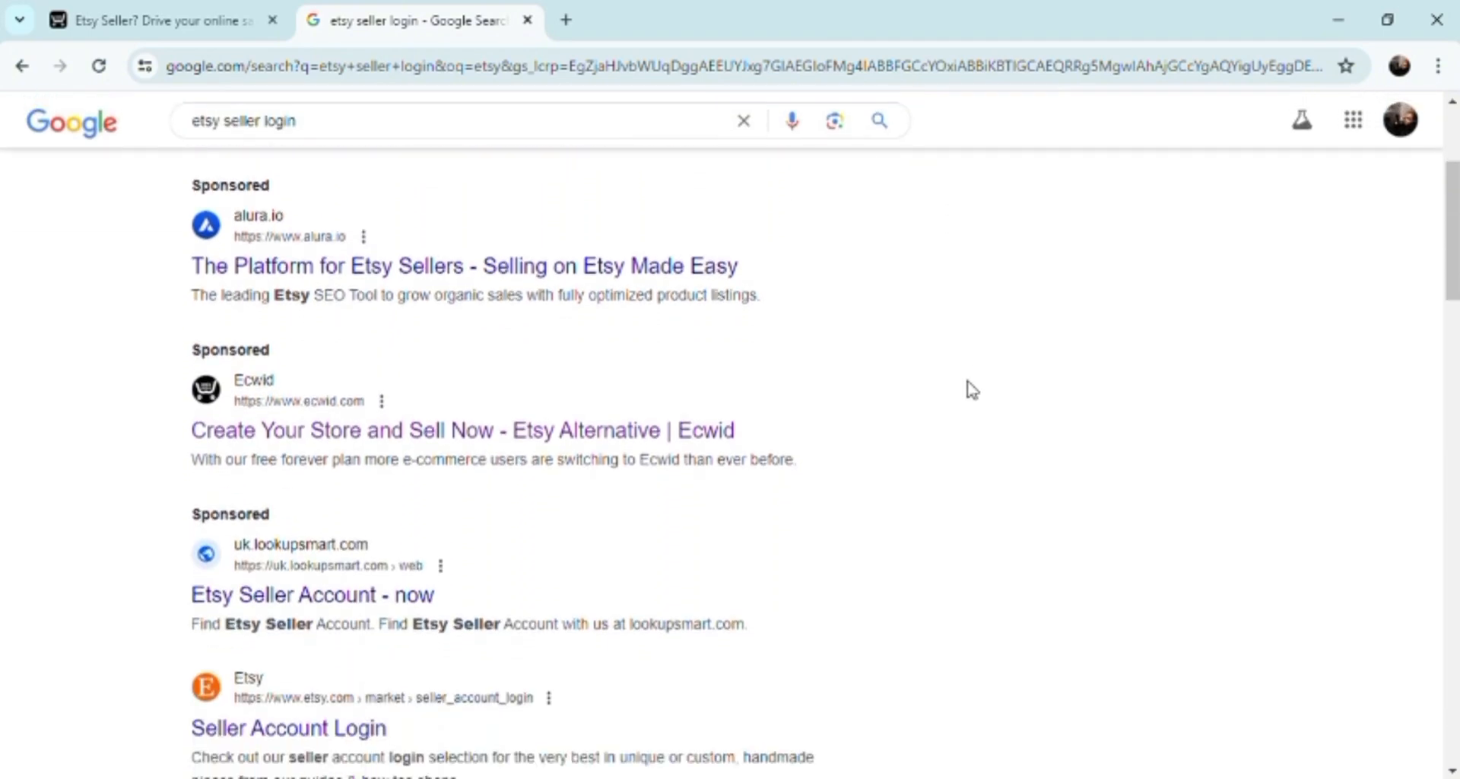
scroll(973, 390, "down", 1)
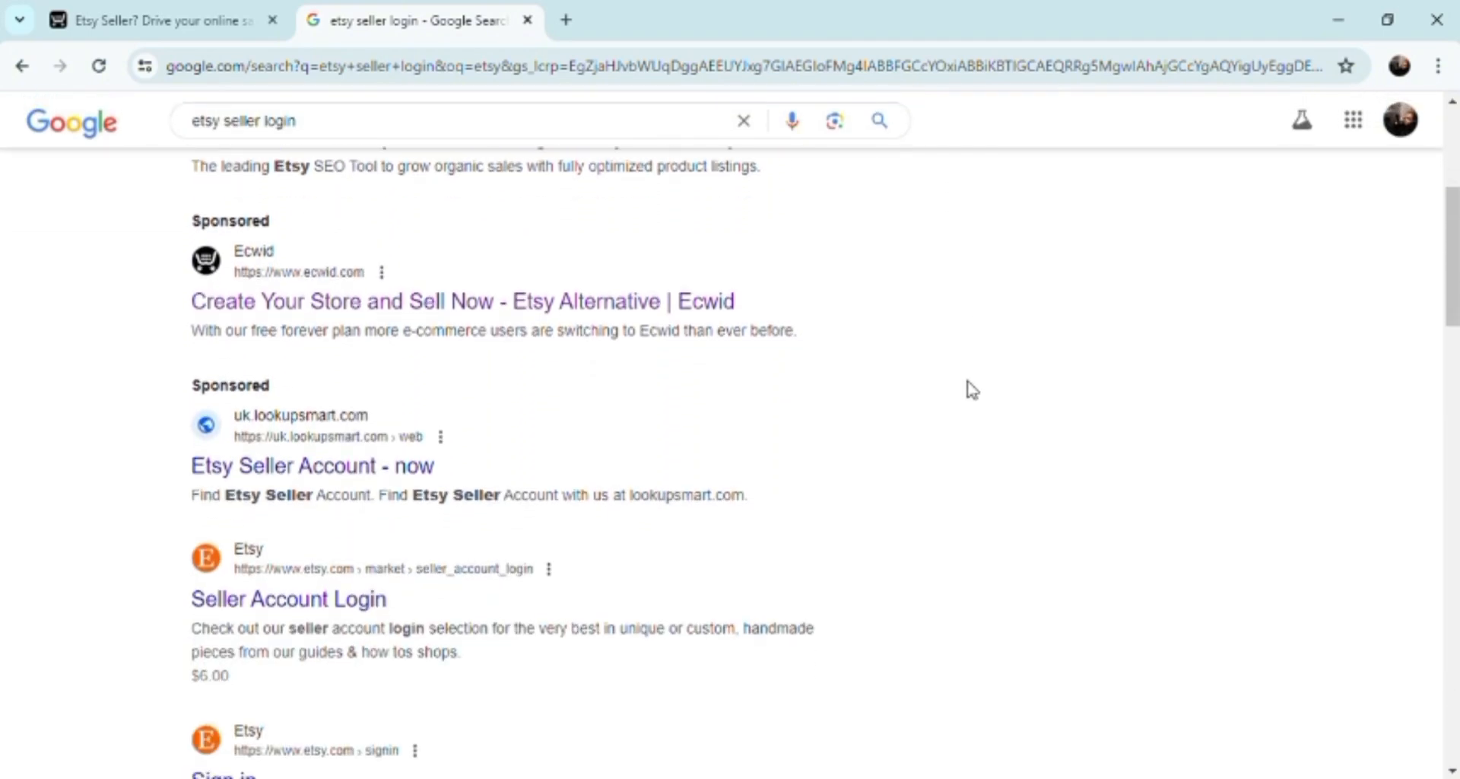
scroll(973, 390, "down", 7)
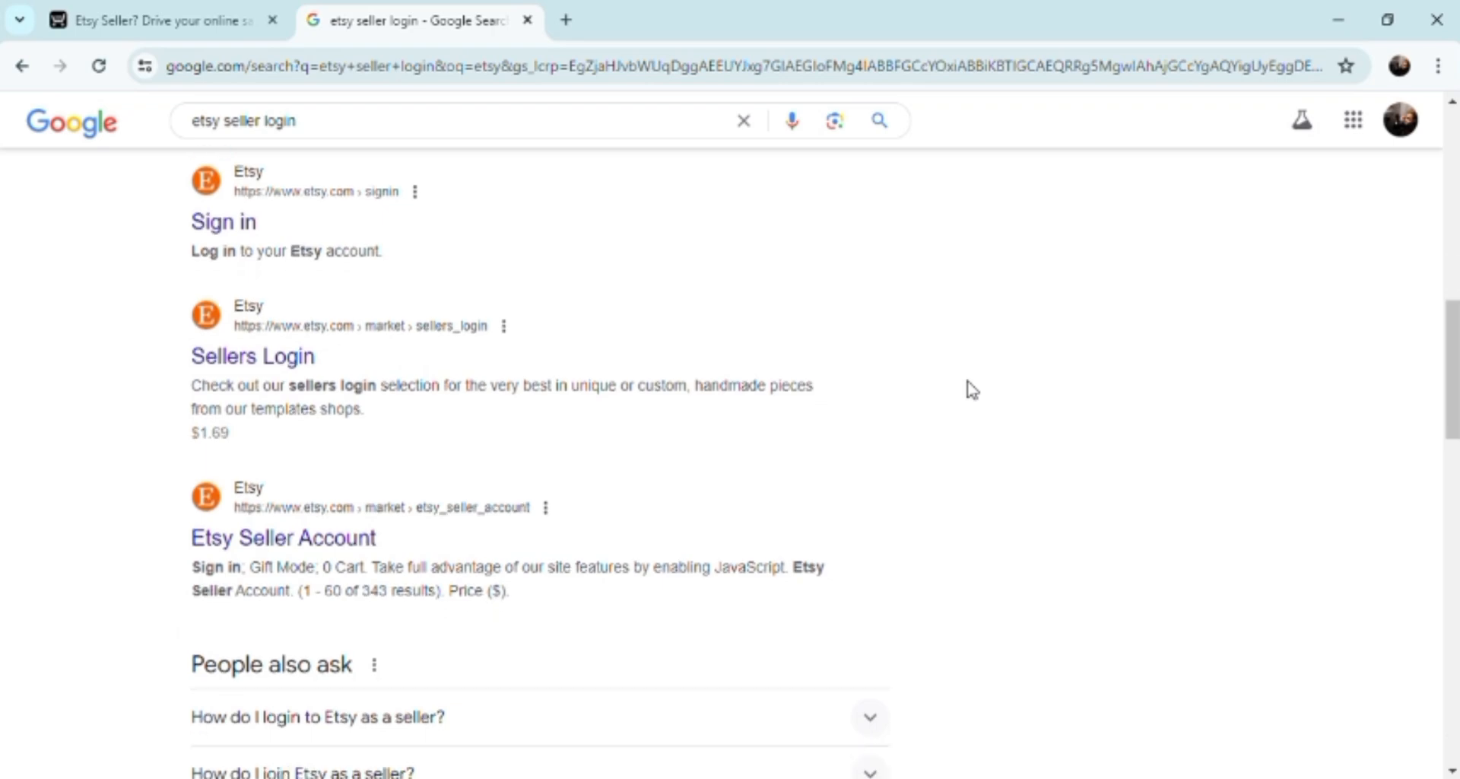
scroll(973, 390, "up", 12)
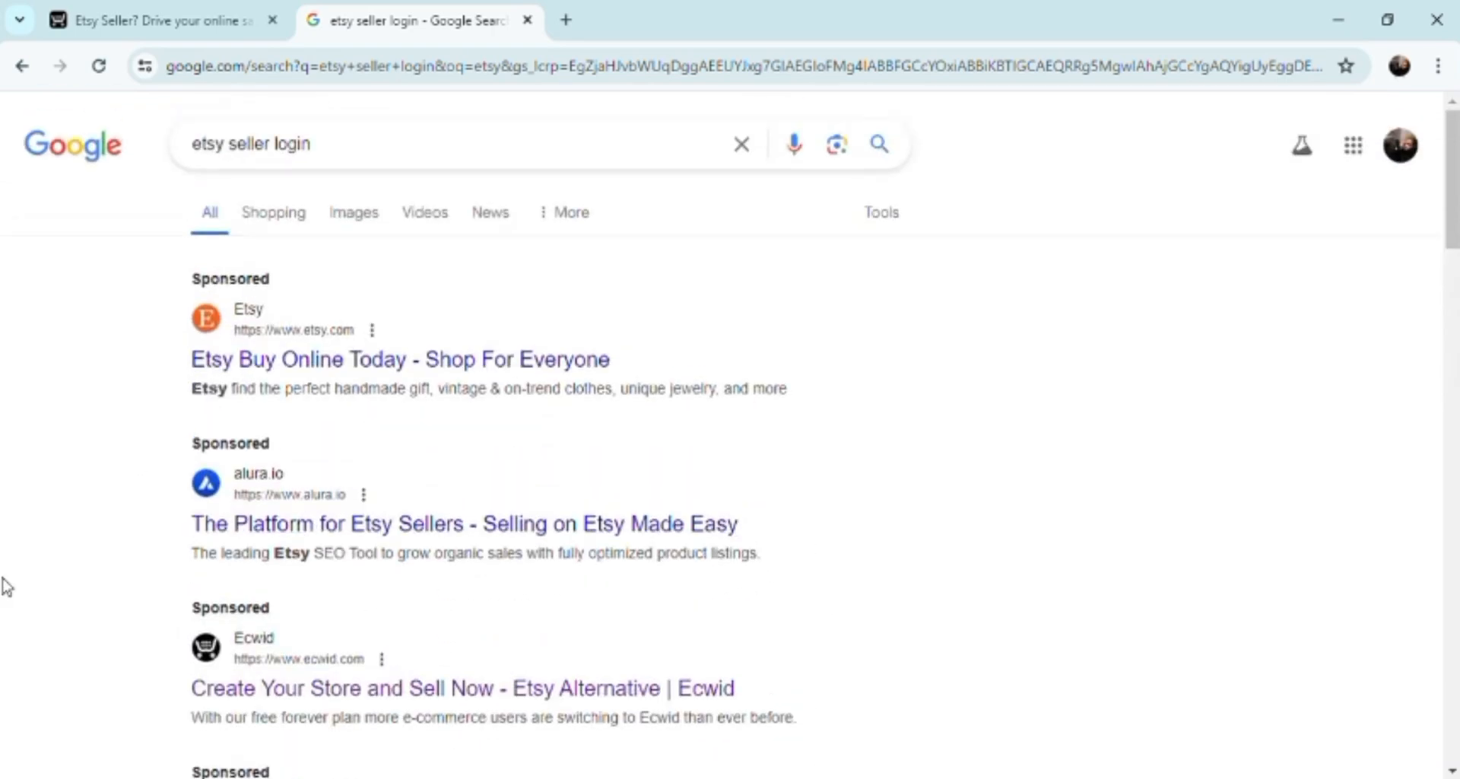
Open the sponsored Ecwid page for Etsy sellers and browse its Grow and Simplify menu links.
left_click(305, 690)
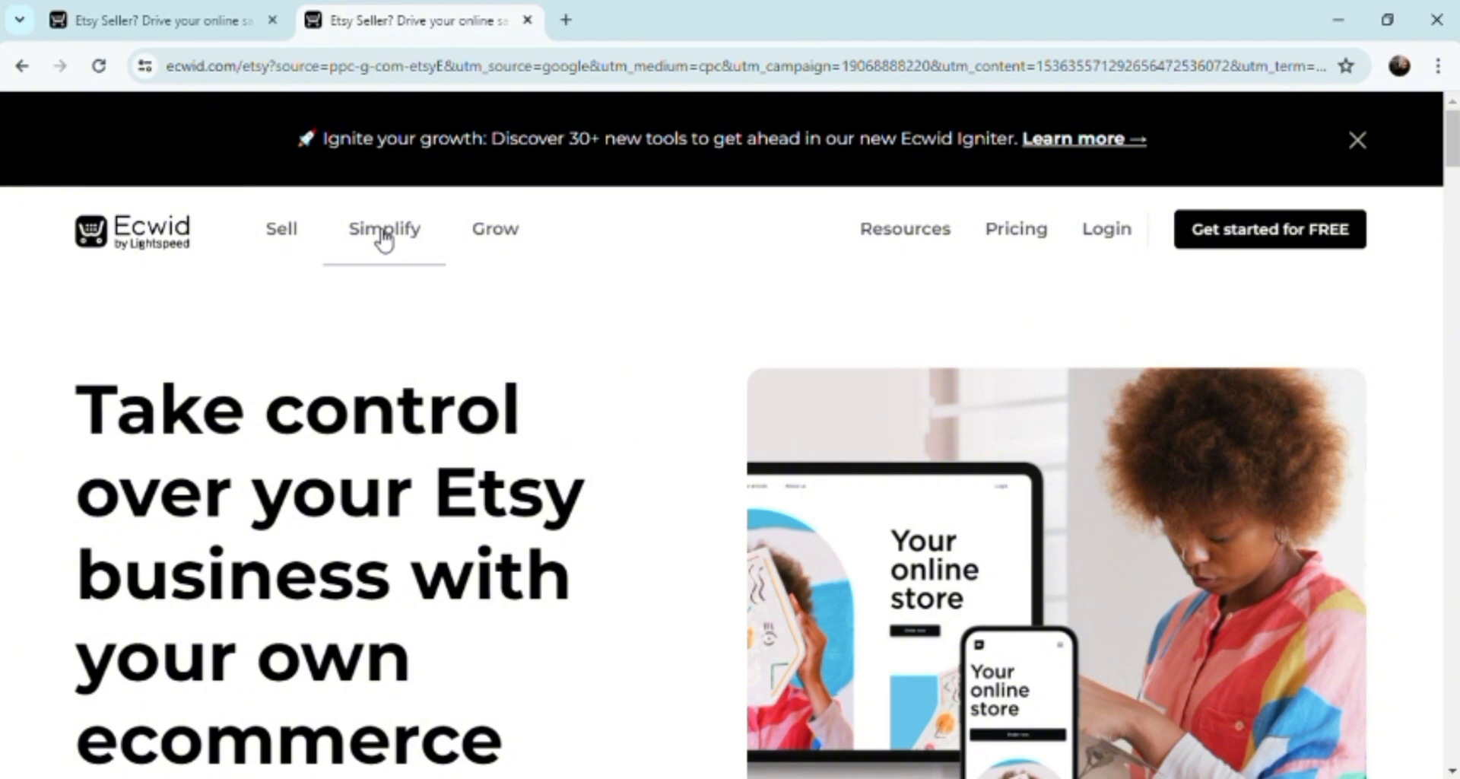
left_click(498, 249)
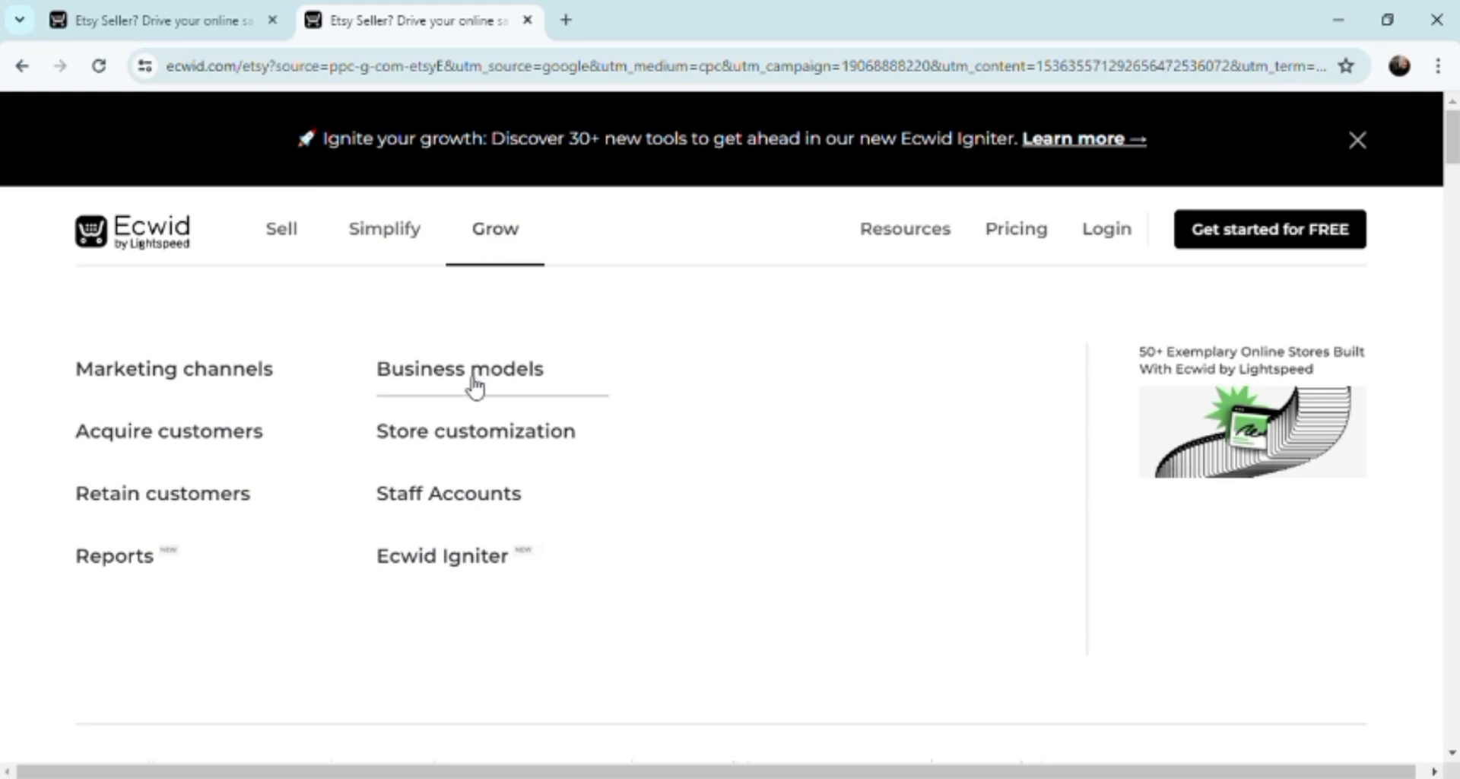
left_click_drag(61, 375, 576, 620)
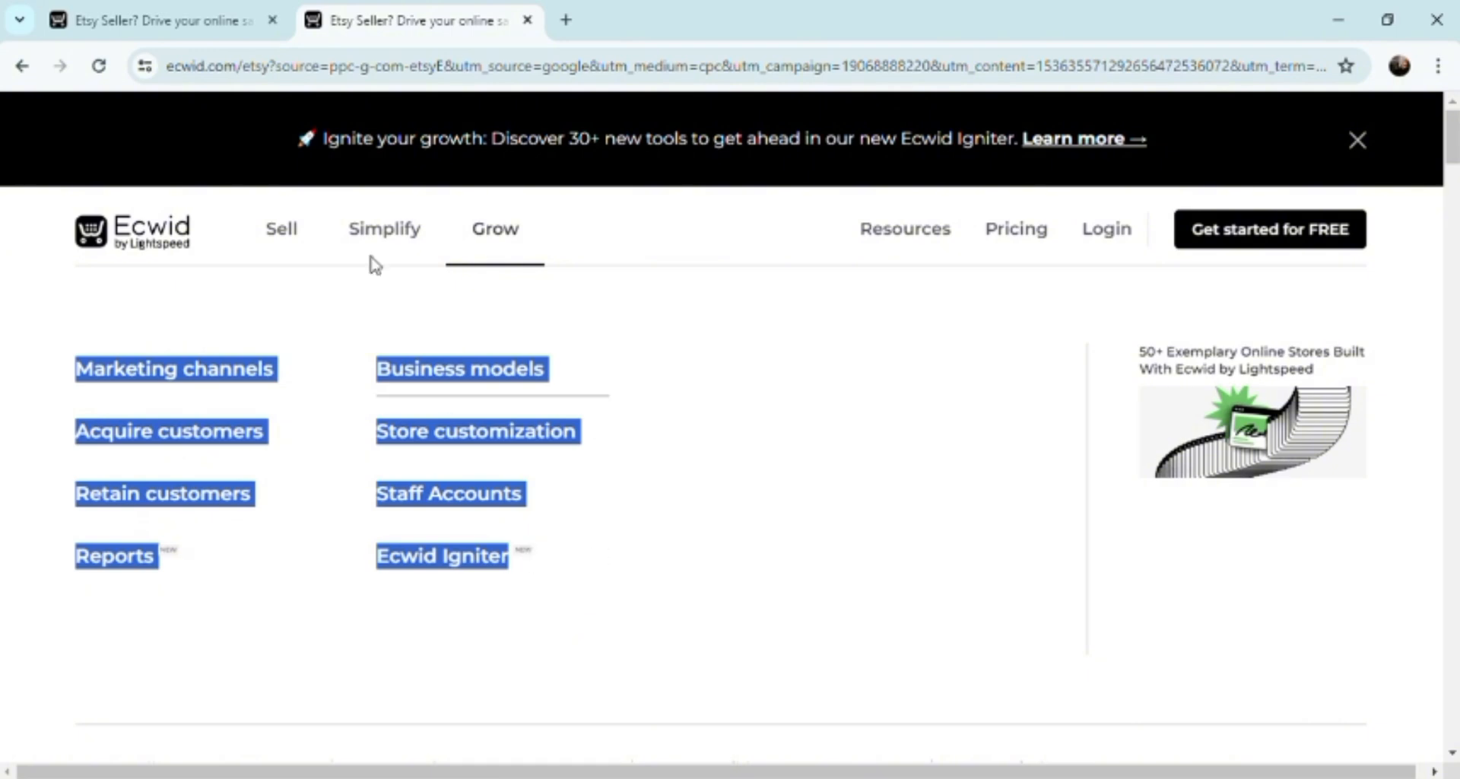
mouse_move(375, 245)
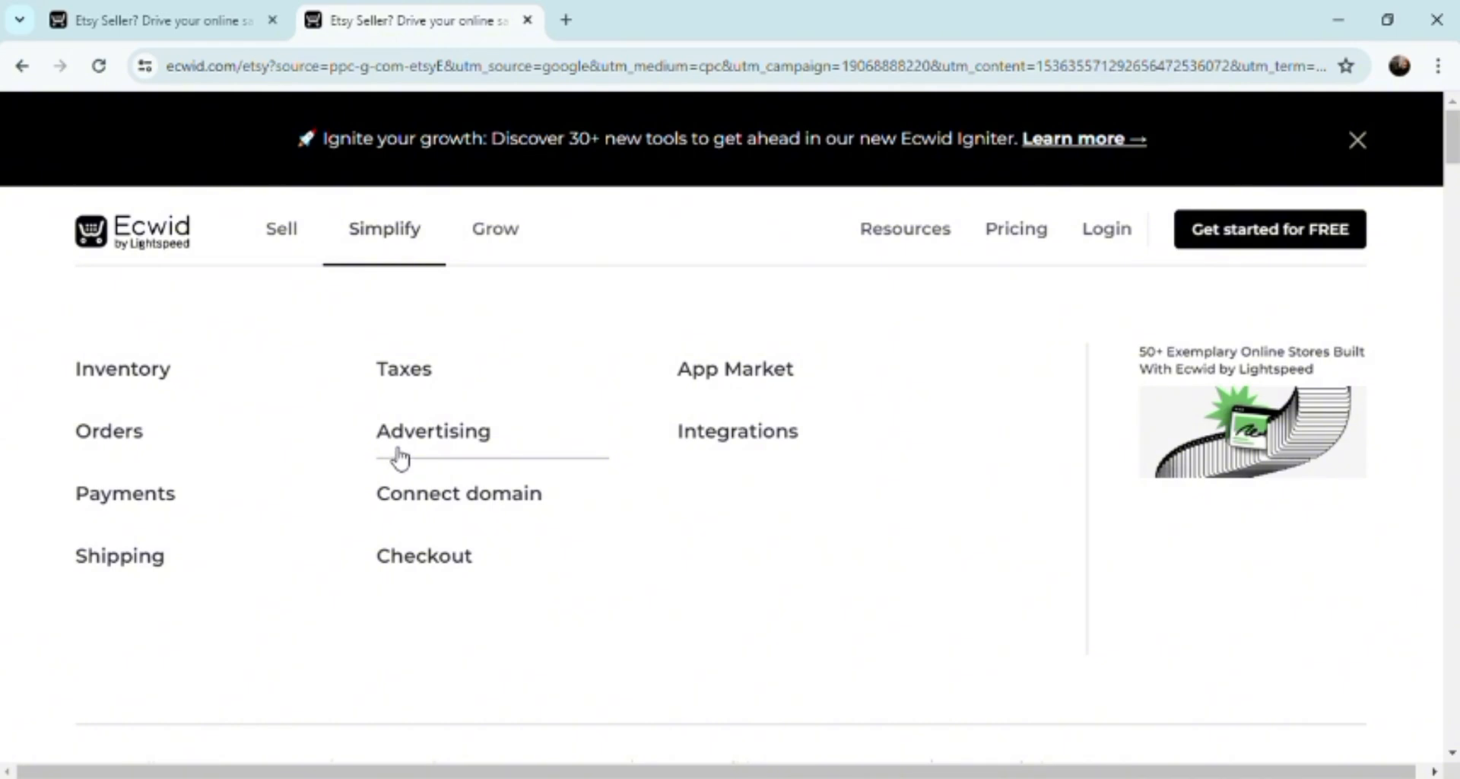
Look through the Sell channel links, then show the Resources menu of help and learning links.
mouse_move(298, 240)
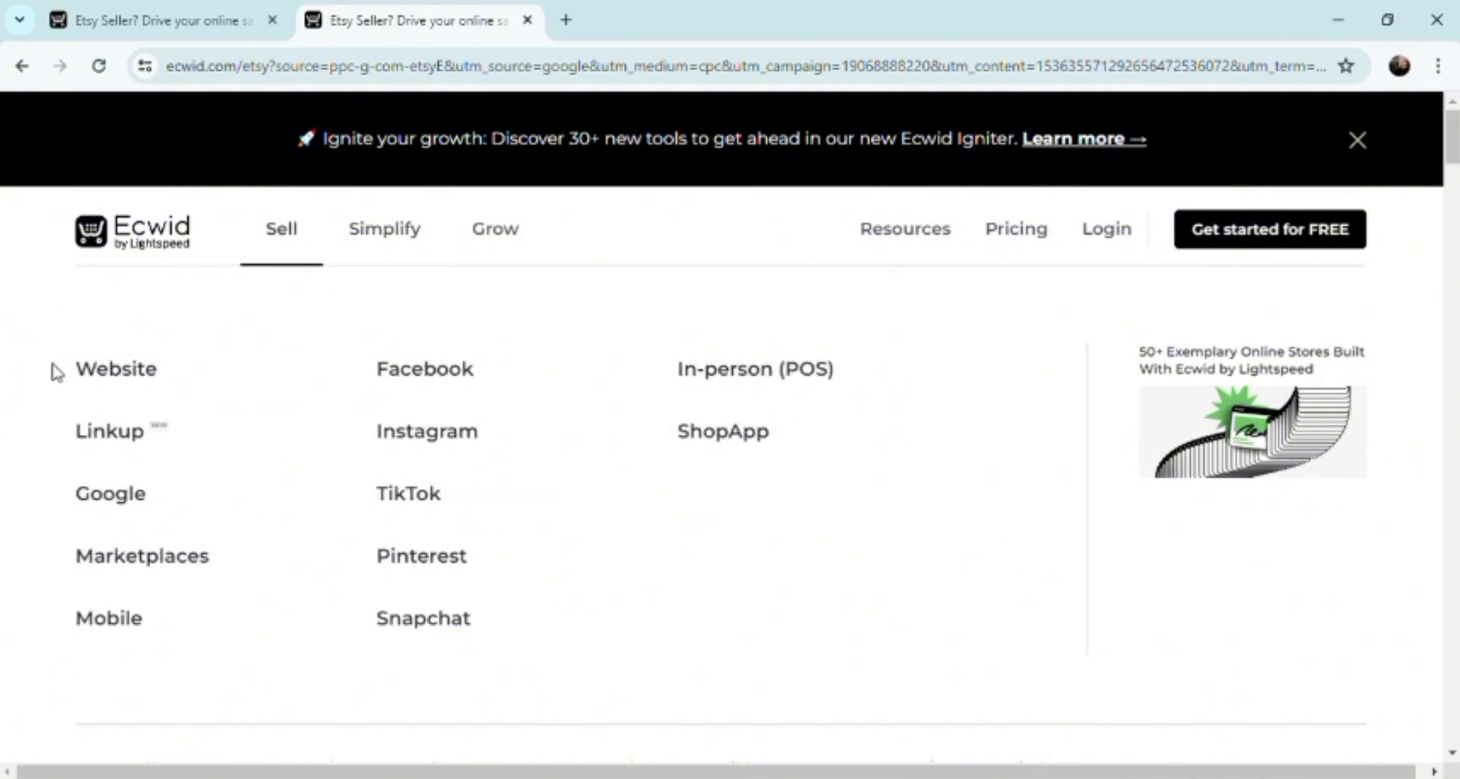
left_click_drag(53, 372, 624, 617)
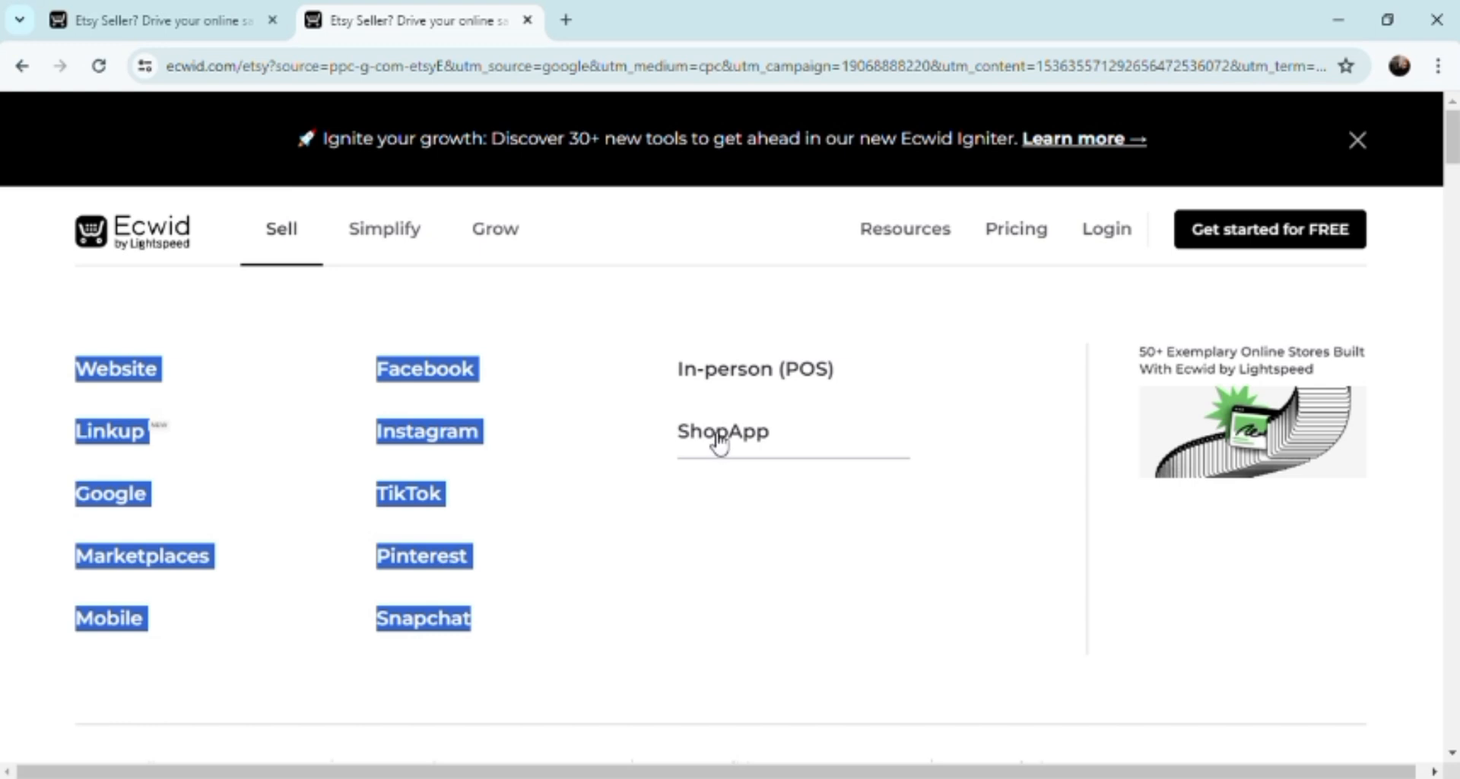
left_click(890, 236)
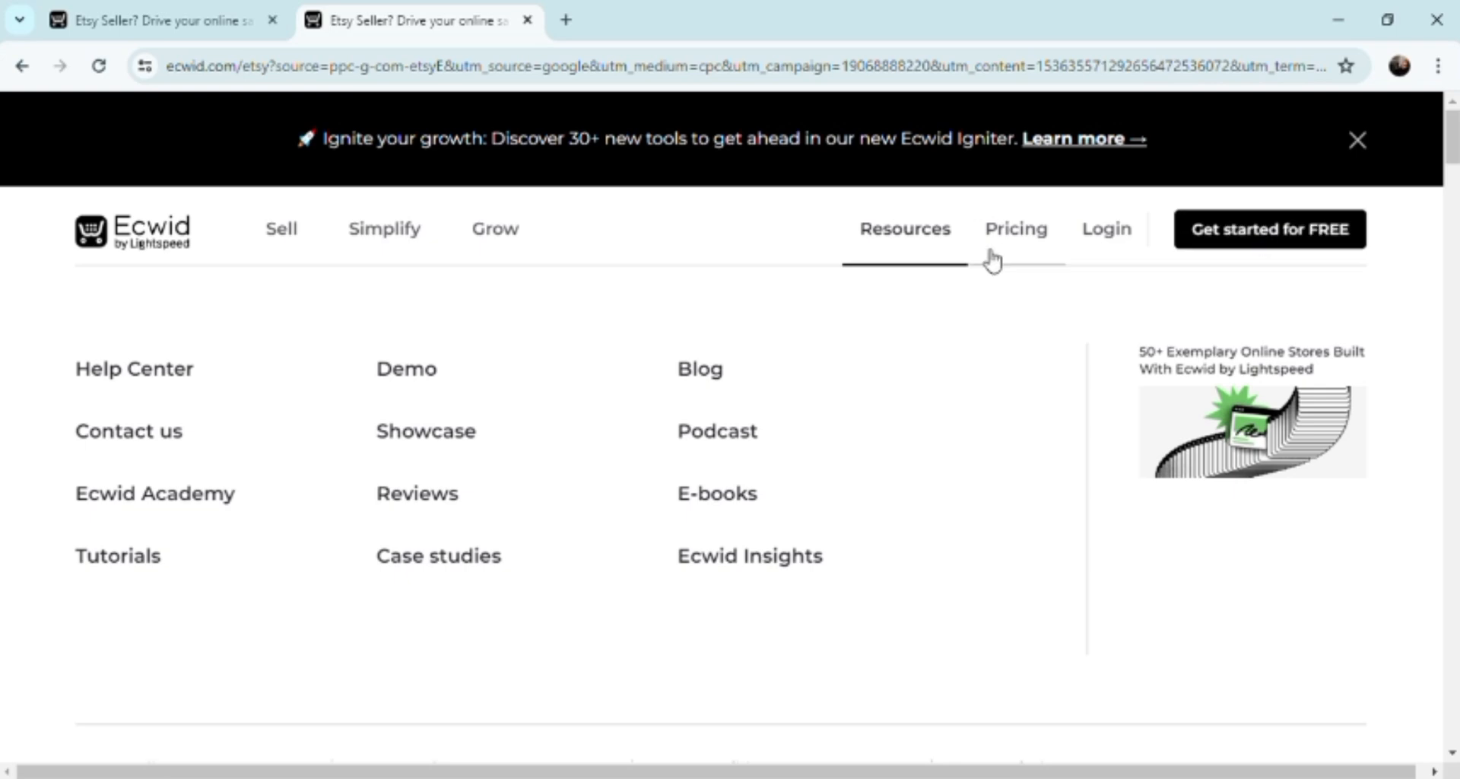
Go to the Ecwid sign-in page and switch to creating a new Ecwid account.
left_click(1092, 242)
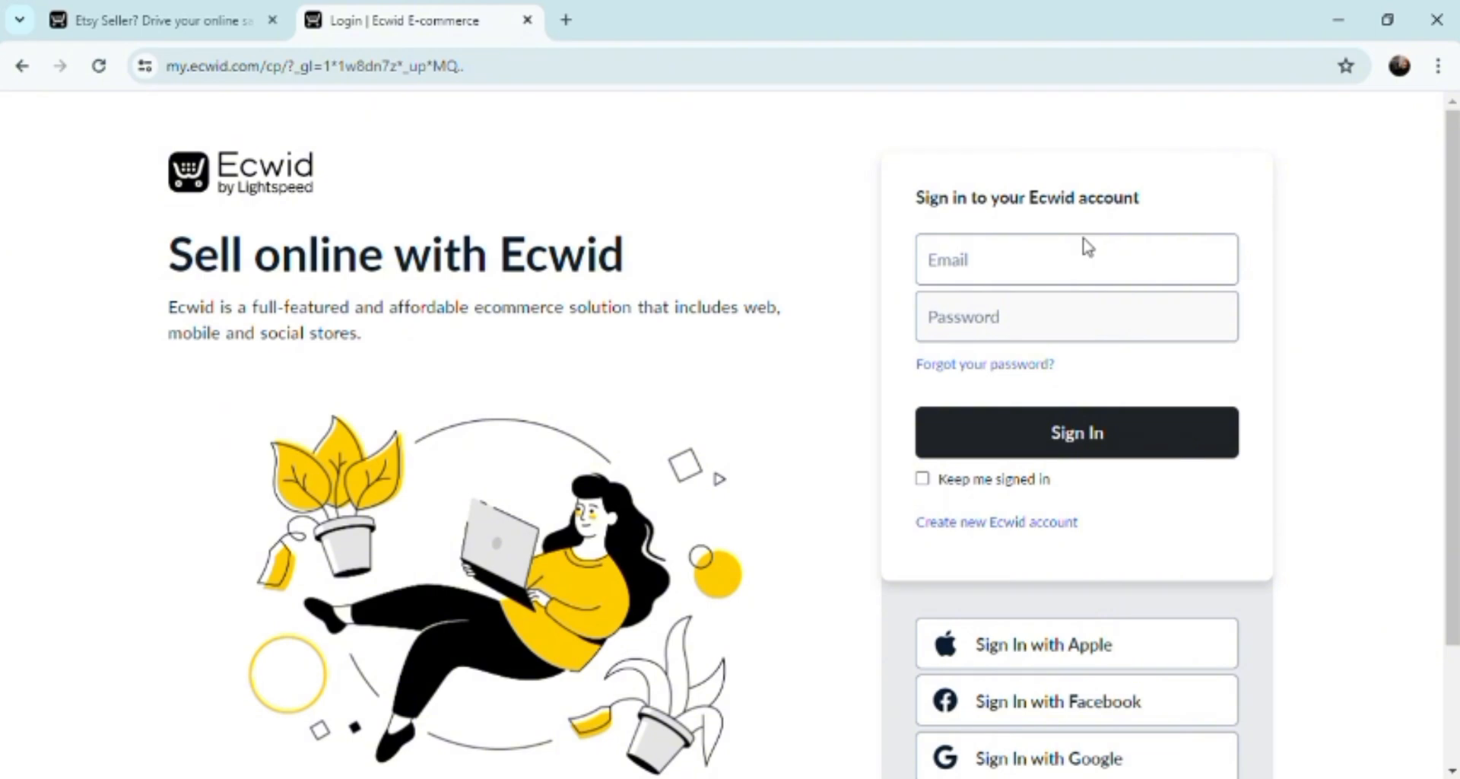
scroll(1088, 244, "down", 1)
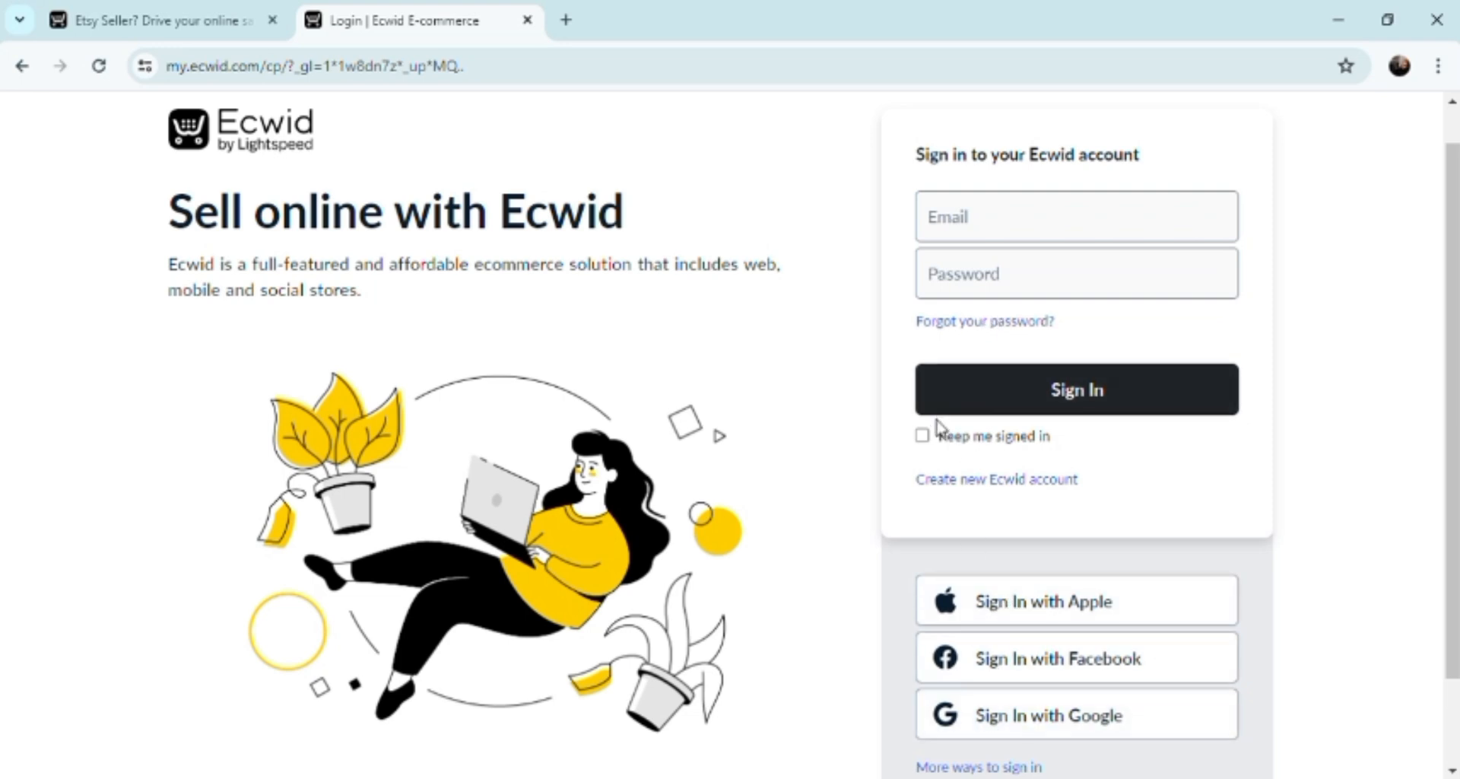
left_click(952, 484)
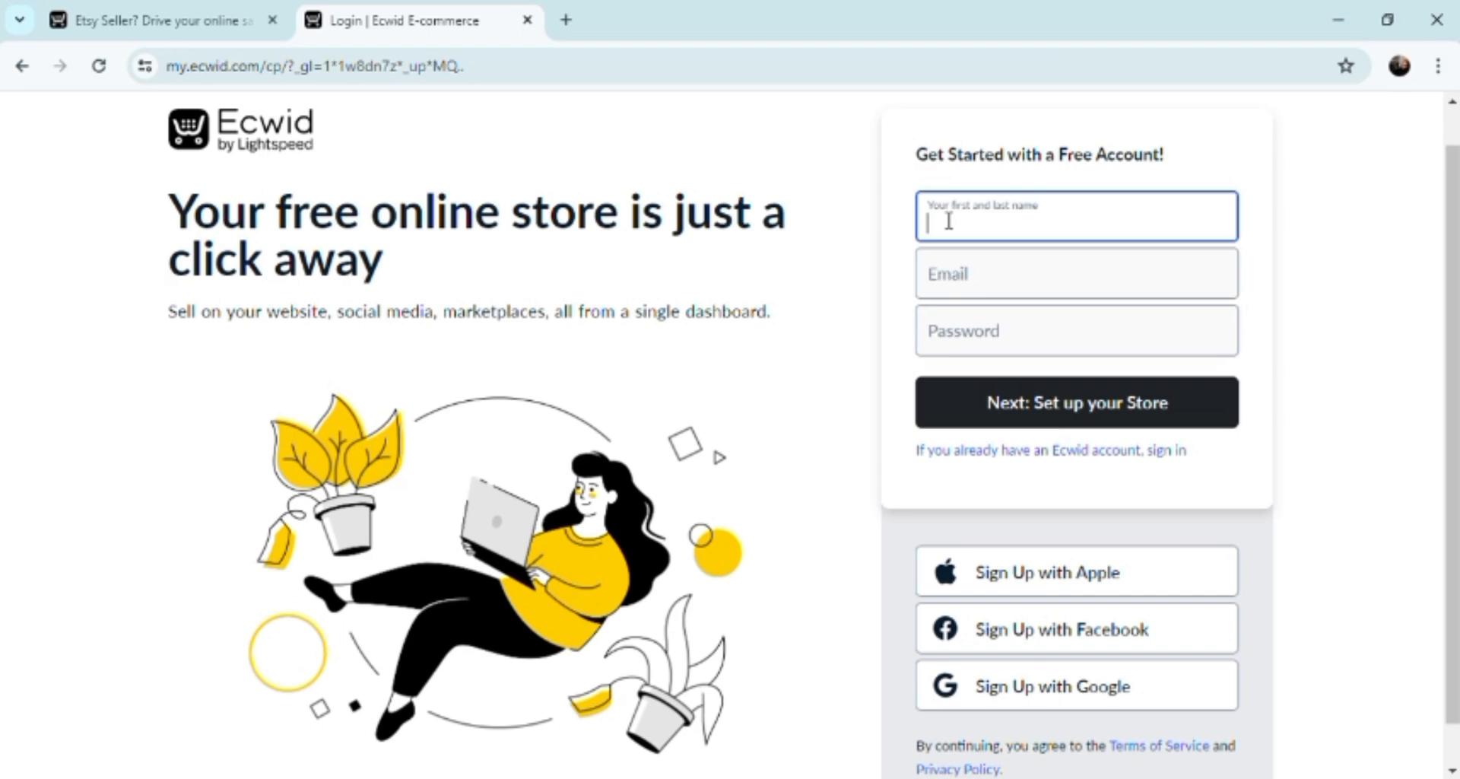
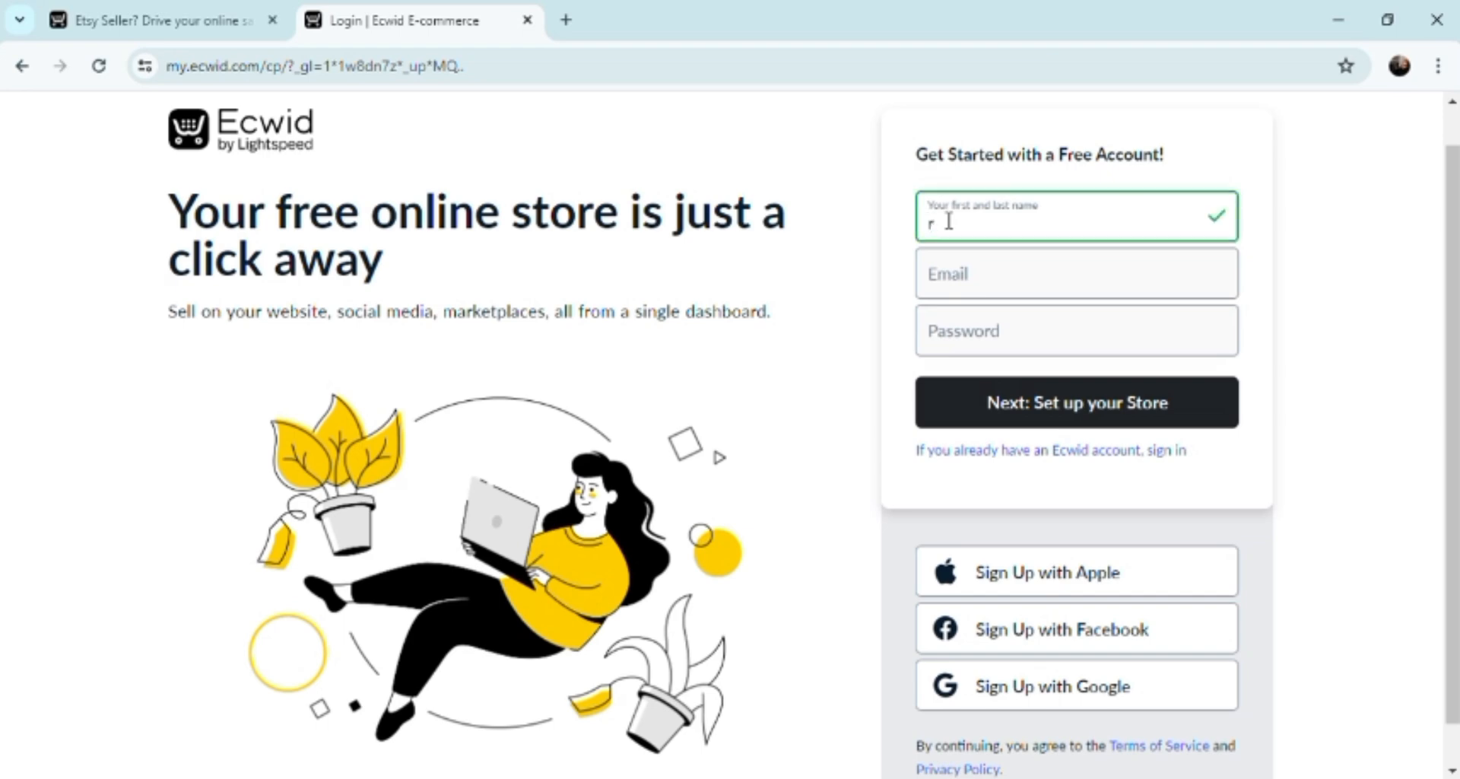
Enter the owner's full name and e-mail address on the sign-up form, leaving the password empty.
left_click(963, 296)
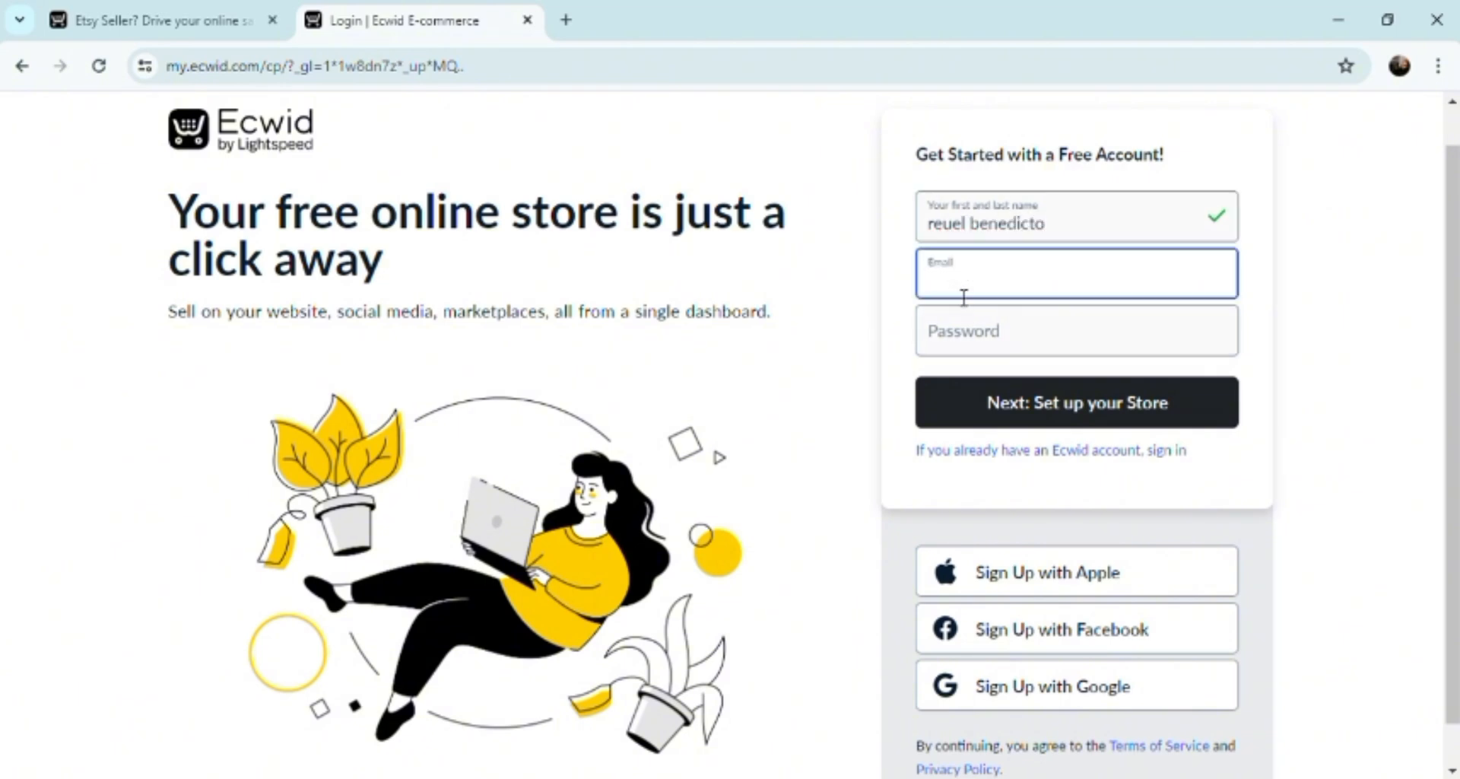
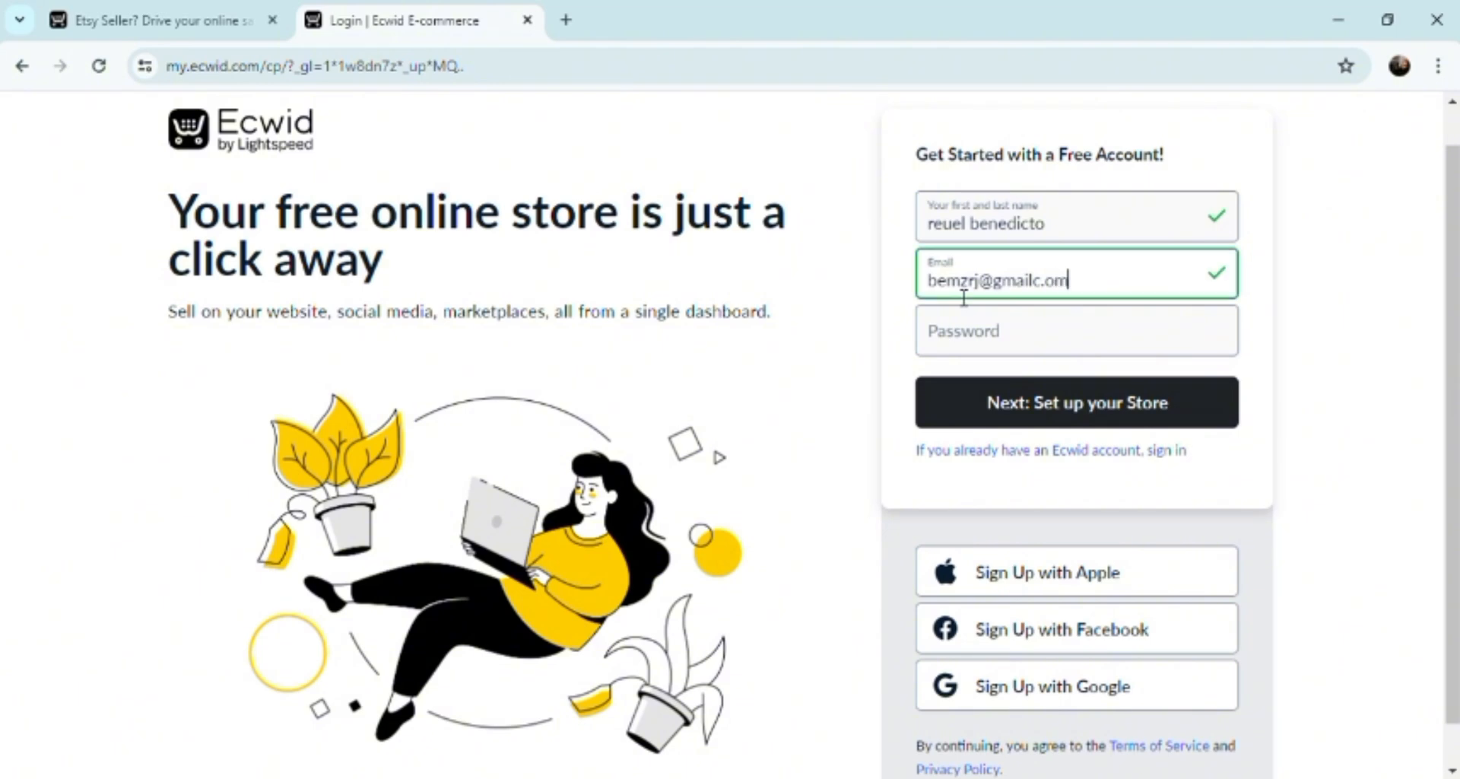
left_click(966, 344)
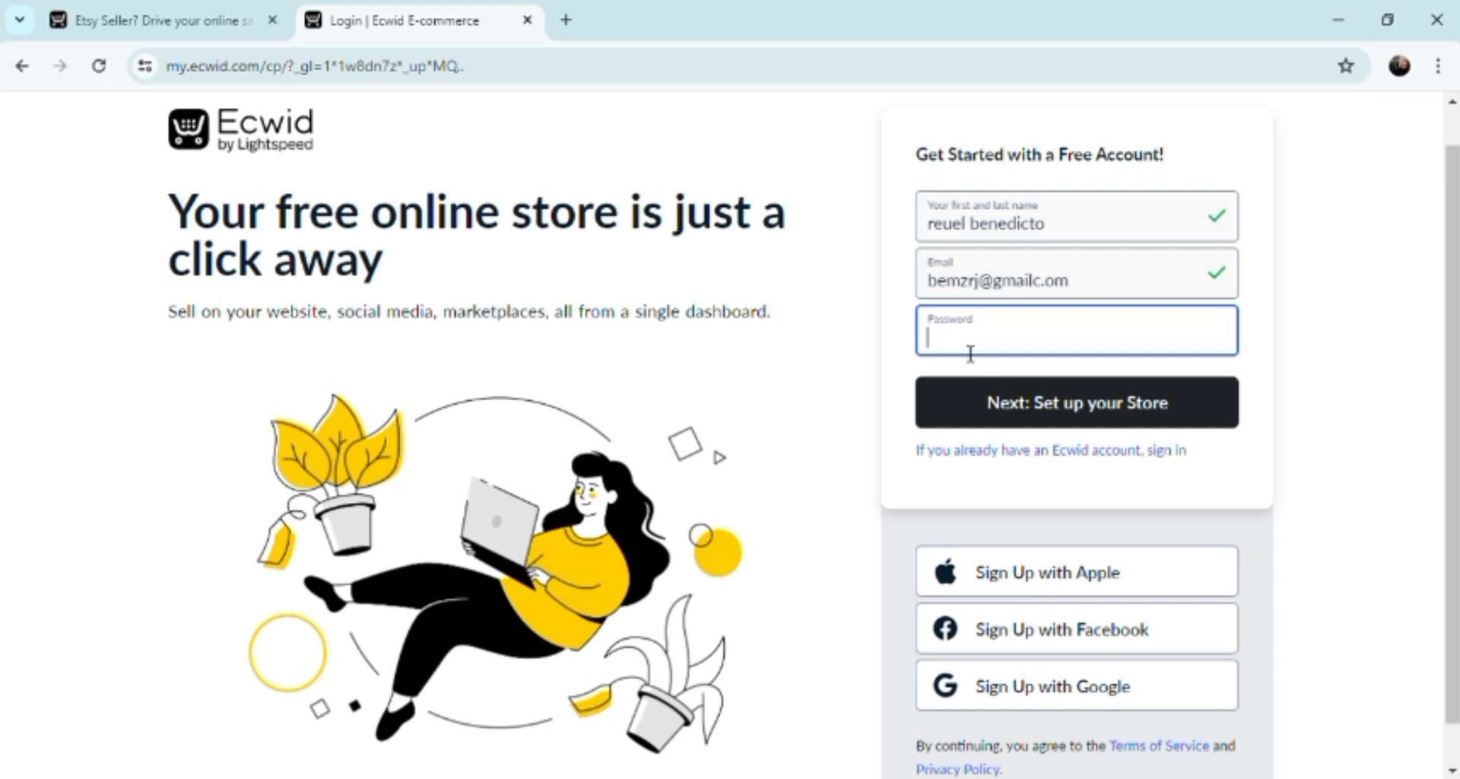
Accept saving passwords to the Google Account and verify with the Google account password.
left_click(1099, 426)
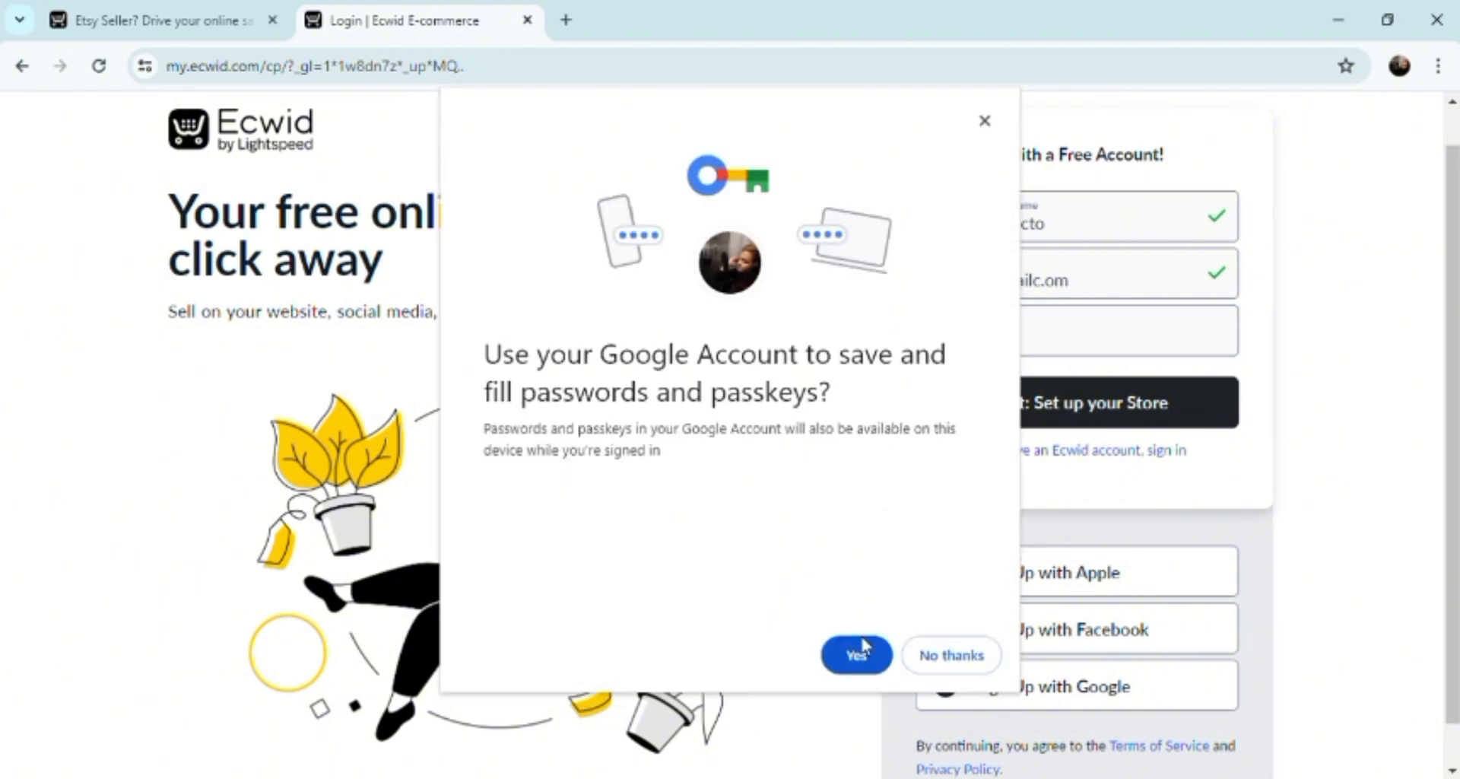
left_click(859, 653)
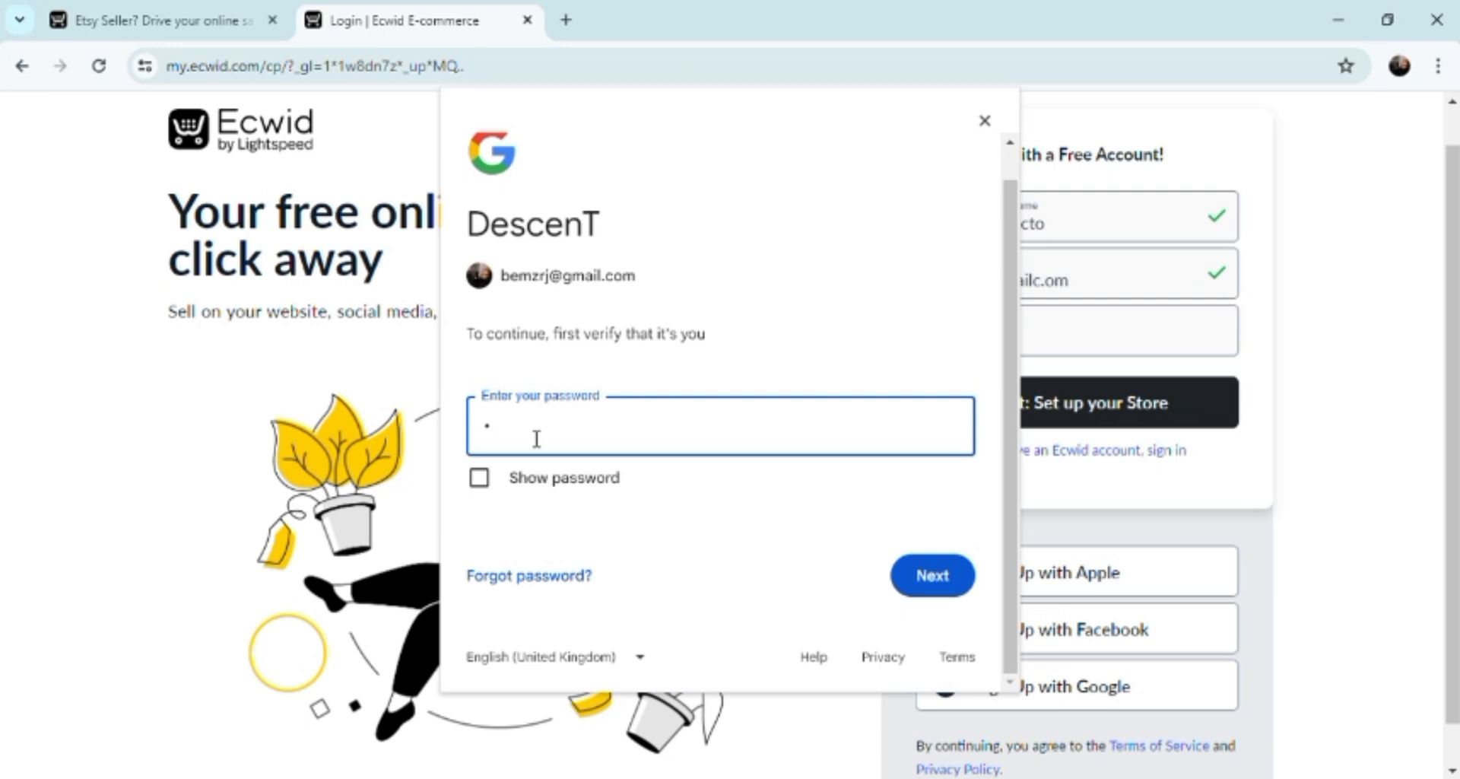
type("************")
Confirm the Google check, enter an Ecwid account password and submit the sign-up form.
left_click(932, 578)
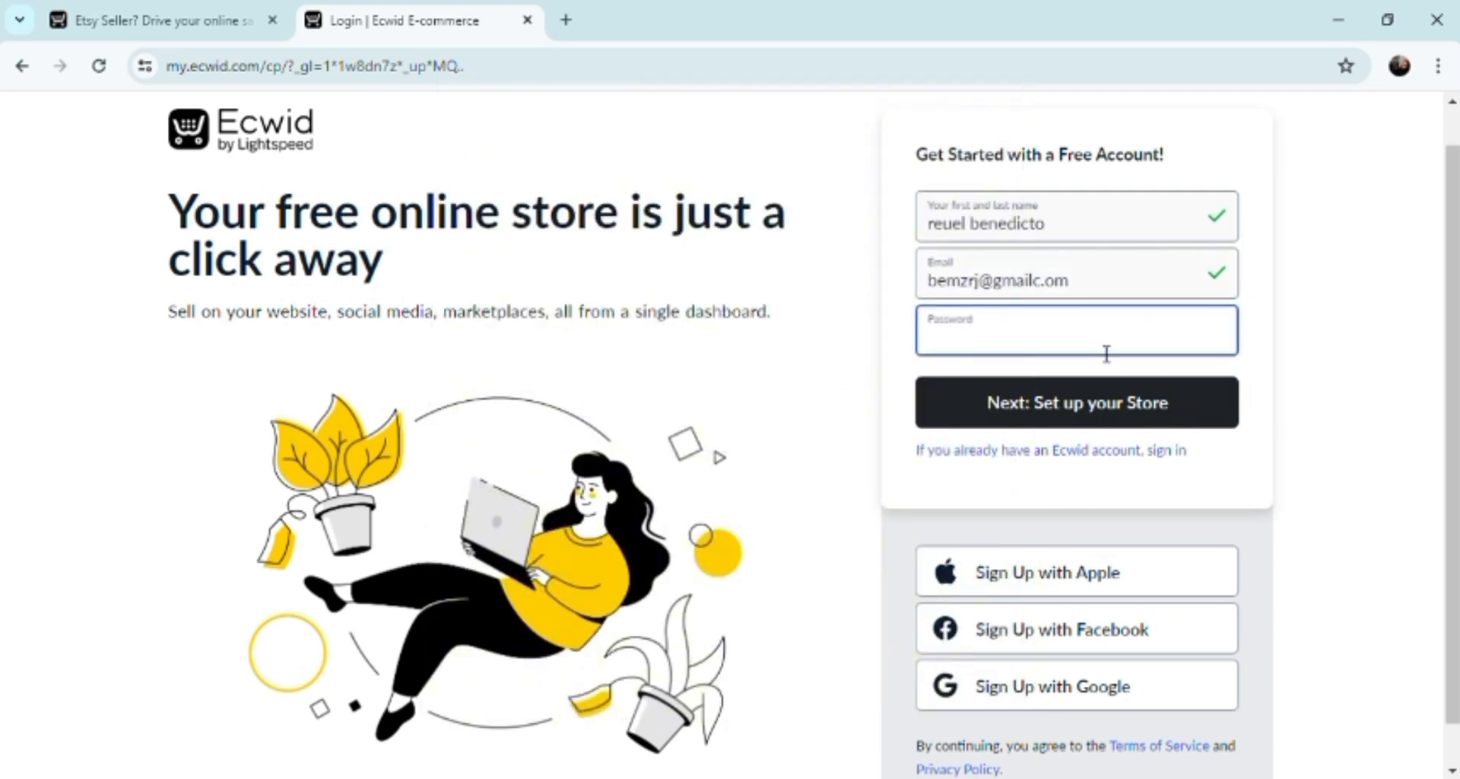
left_click(1108, 381)
type("aaaaaaaaaaaa")
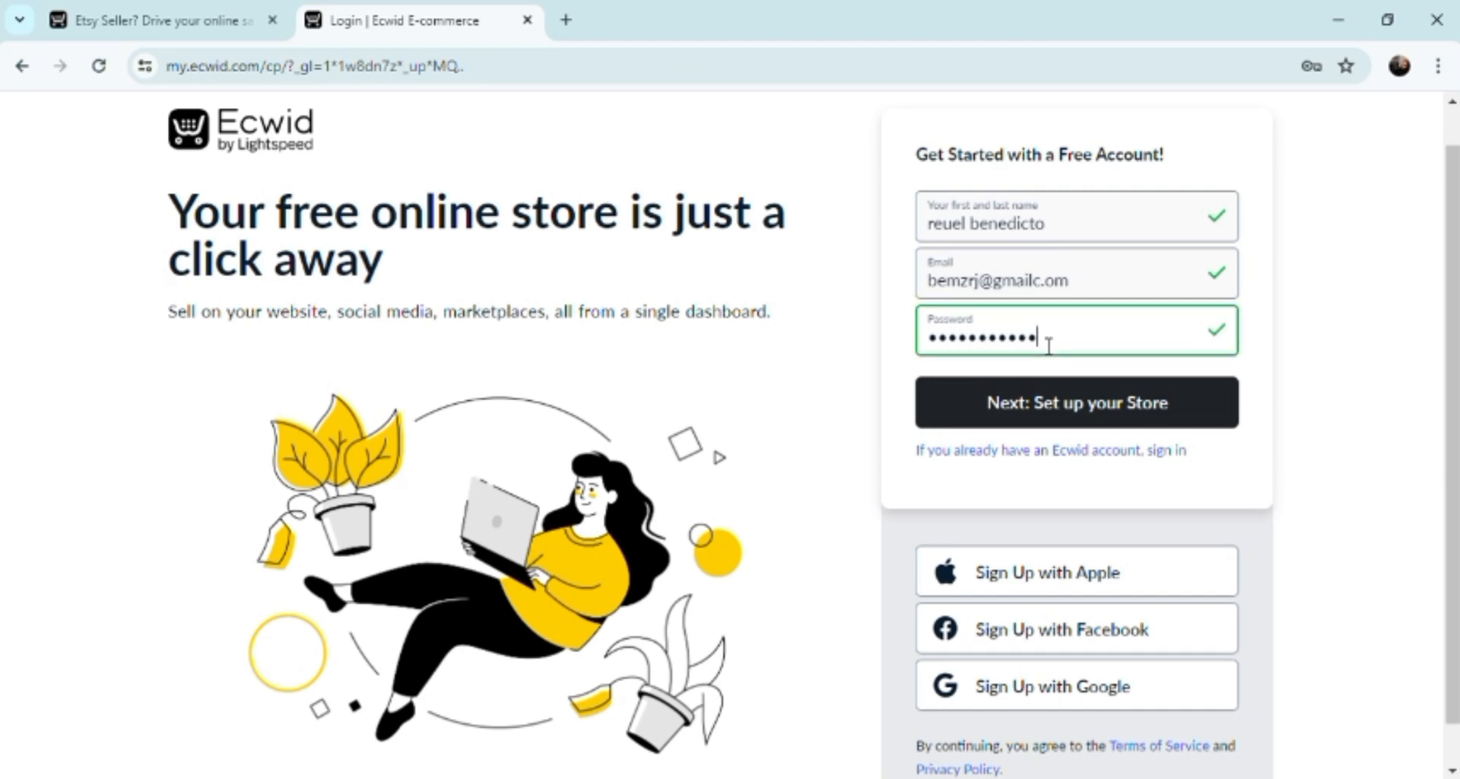
type("aa")
left_click(1057, 409)
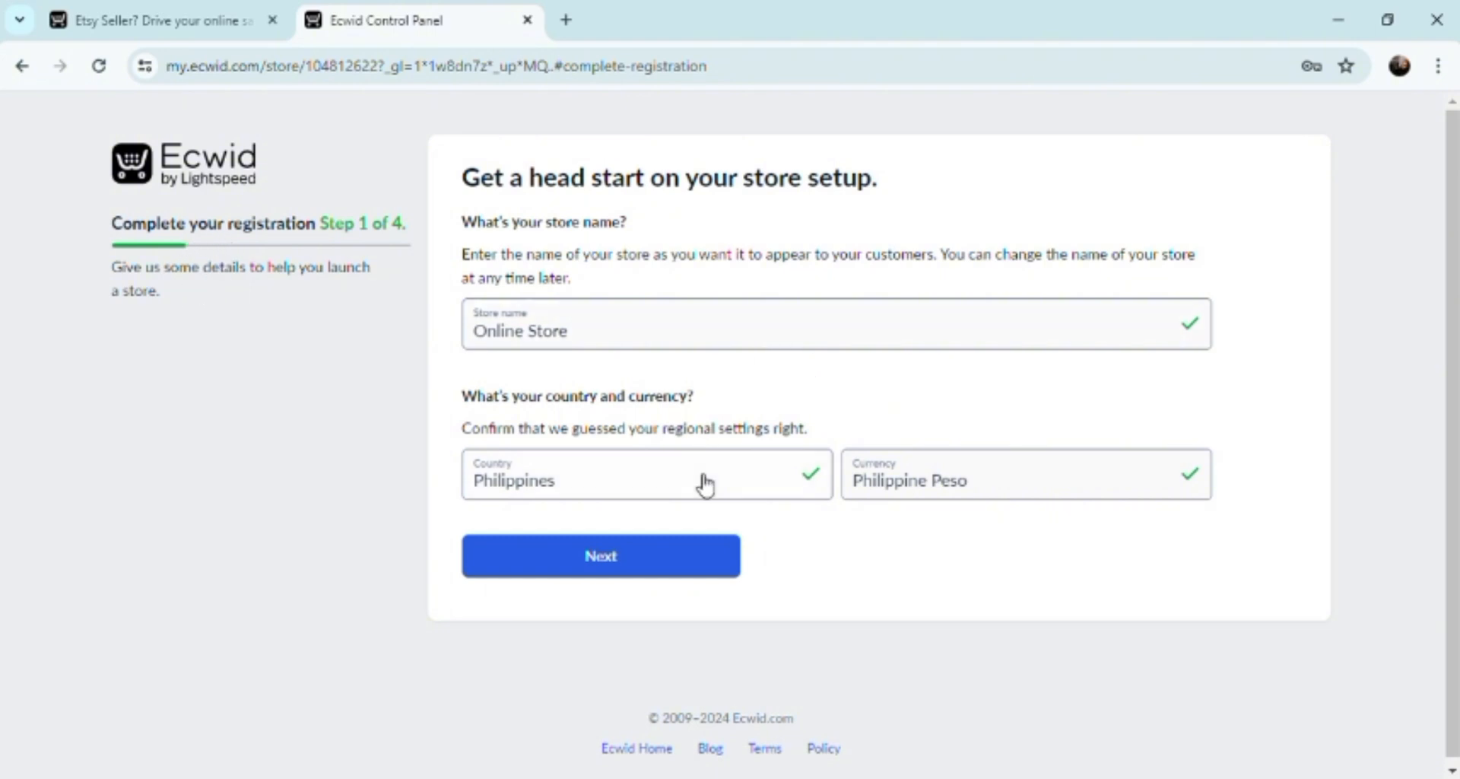
Keep Online Store, Philippines and Philippine Peso and continue past step 1 of 4.
left_click(704, 569)
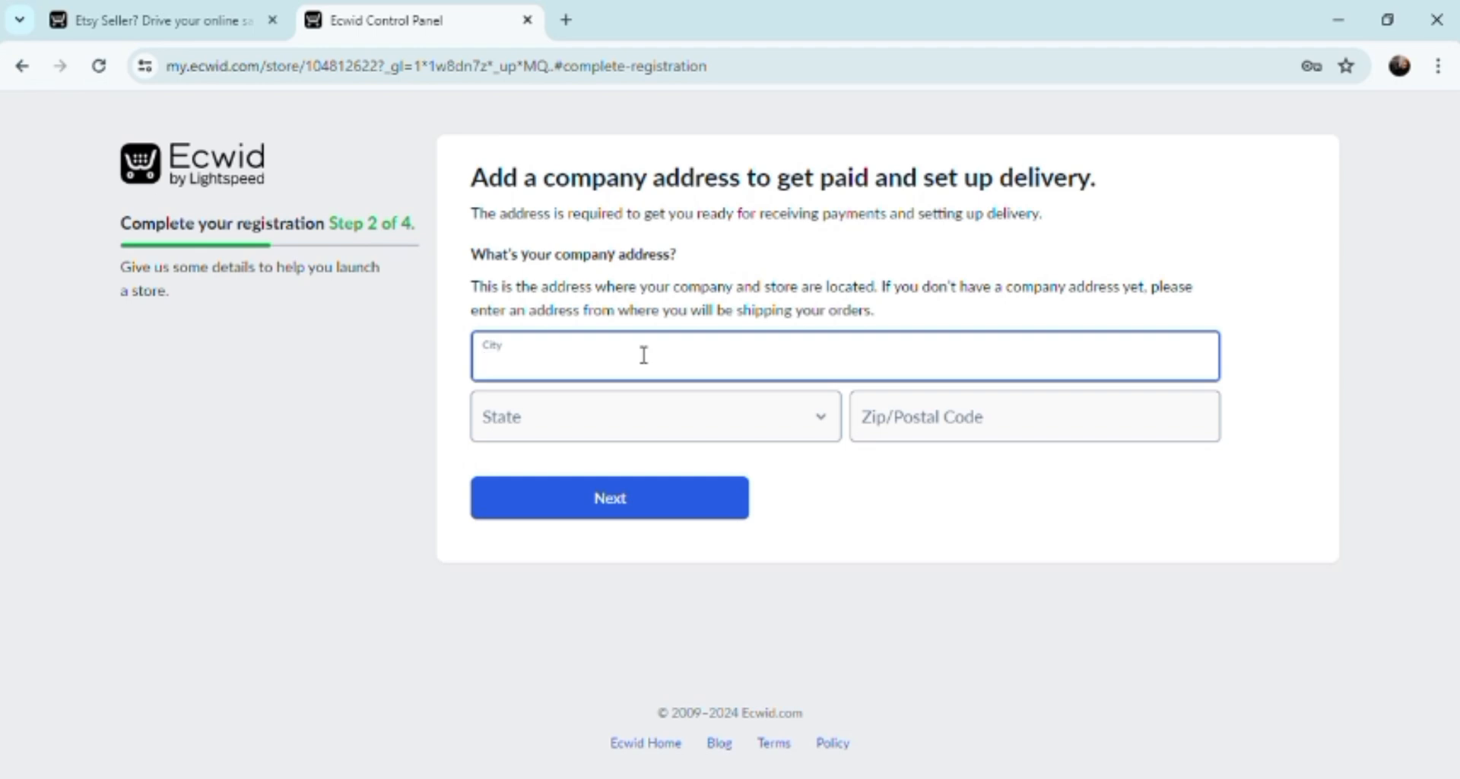
Enter city DUMAGUETE CITY, state Negros Oriental and zip 6200, then continue to step 3.
type("DU")
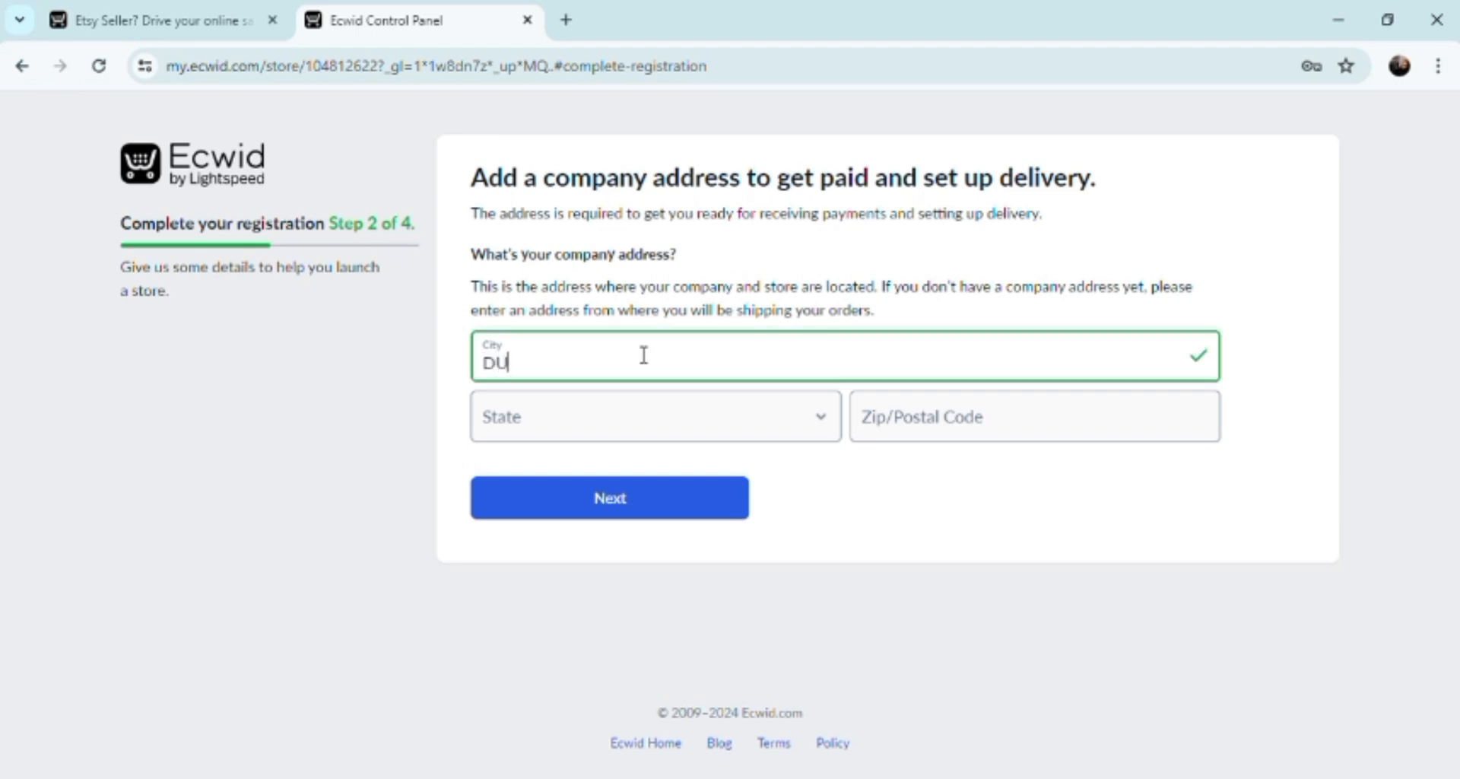
type("MAGUETE")
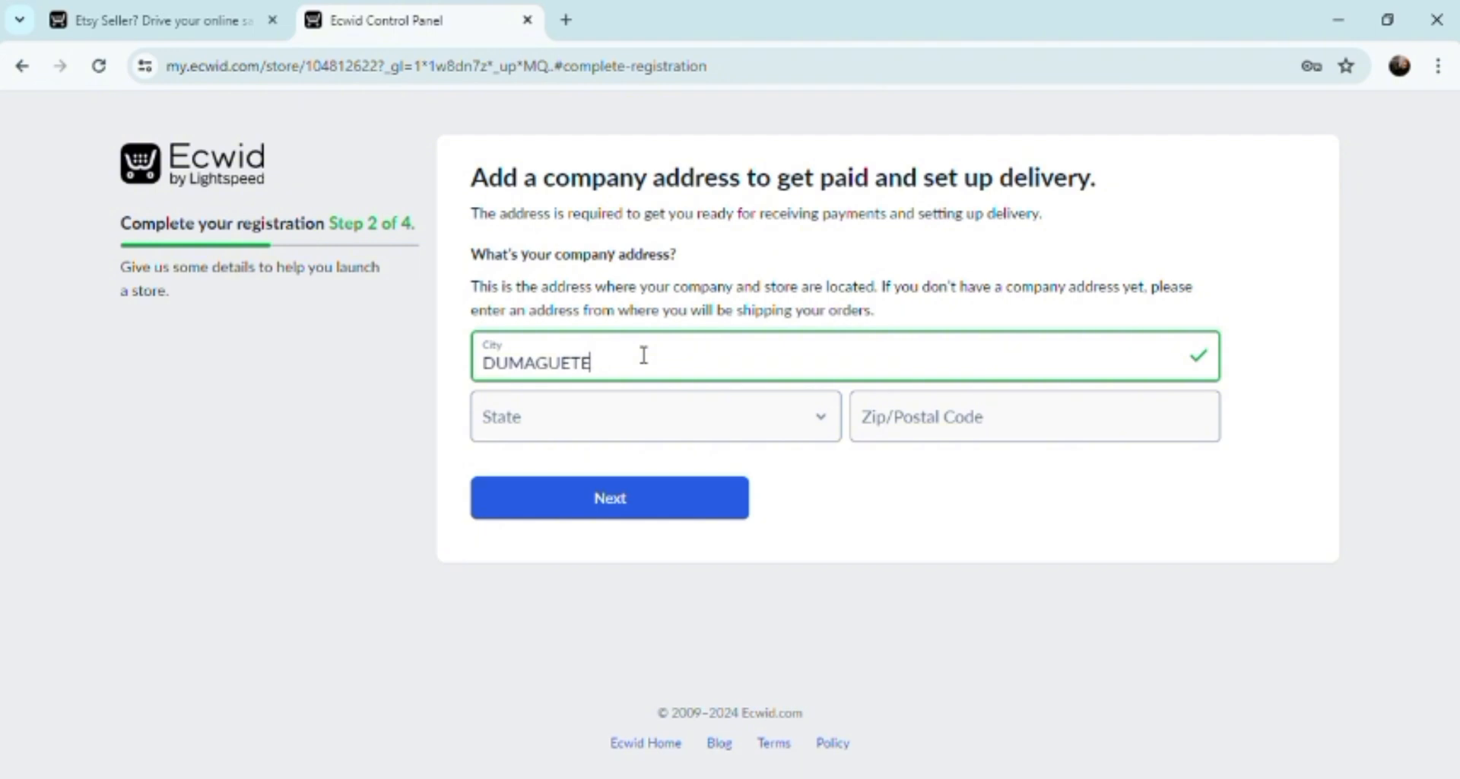
type(" CITY")
left_click(632, 423)
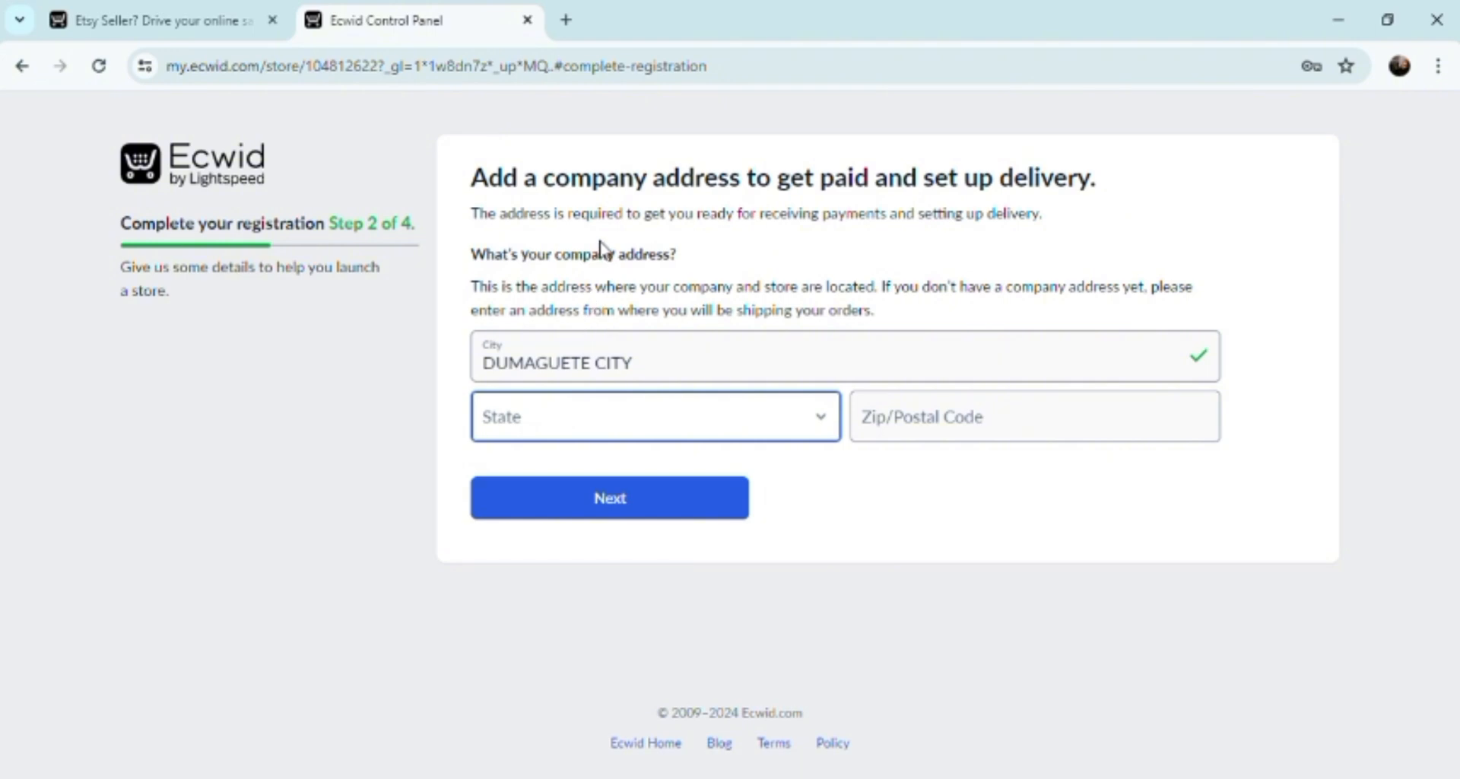
left_click(605, 273)
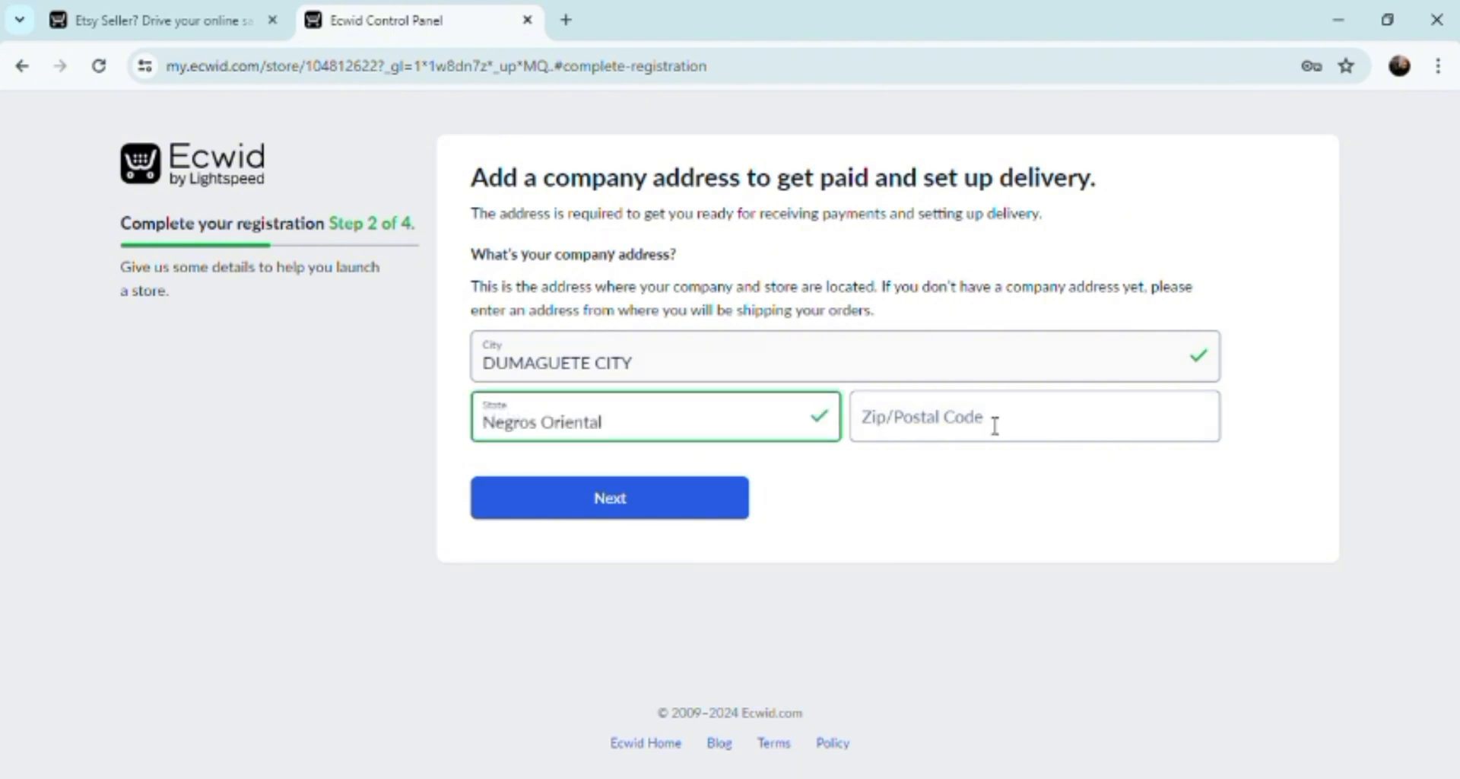
left_click(1000, 441)
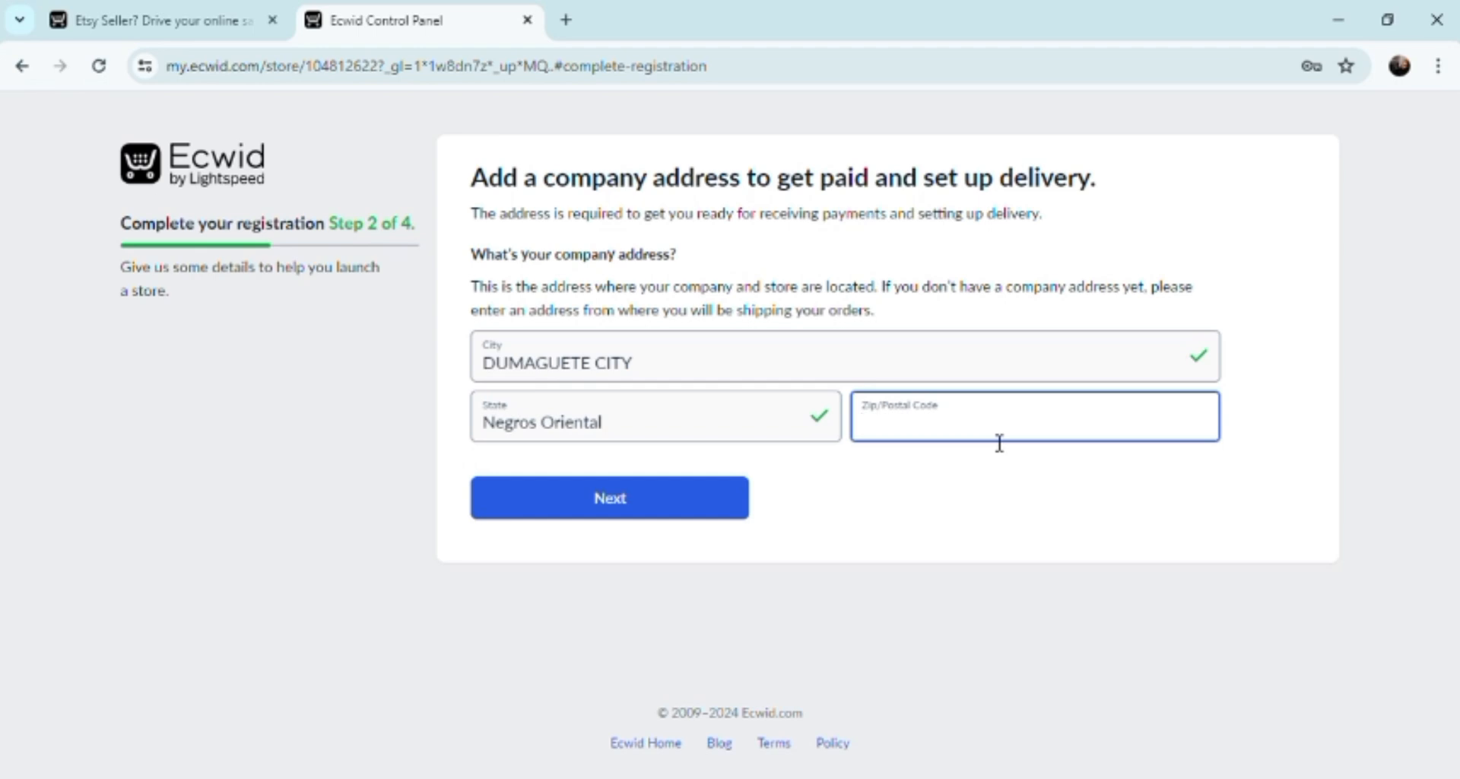
type("6200")
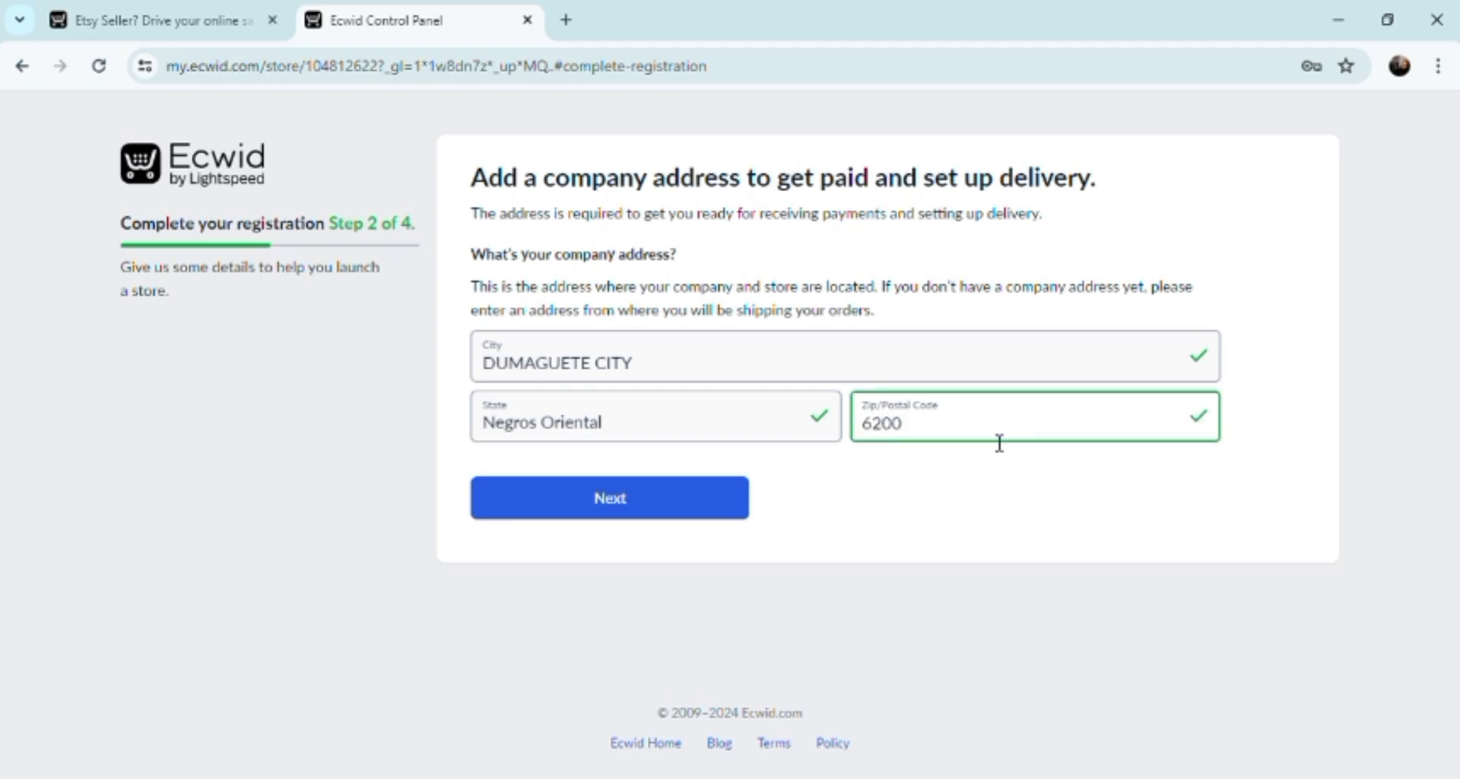
left_click(625, 515)
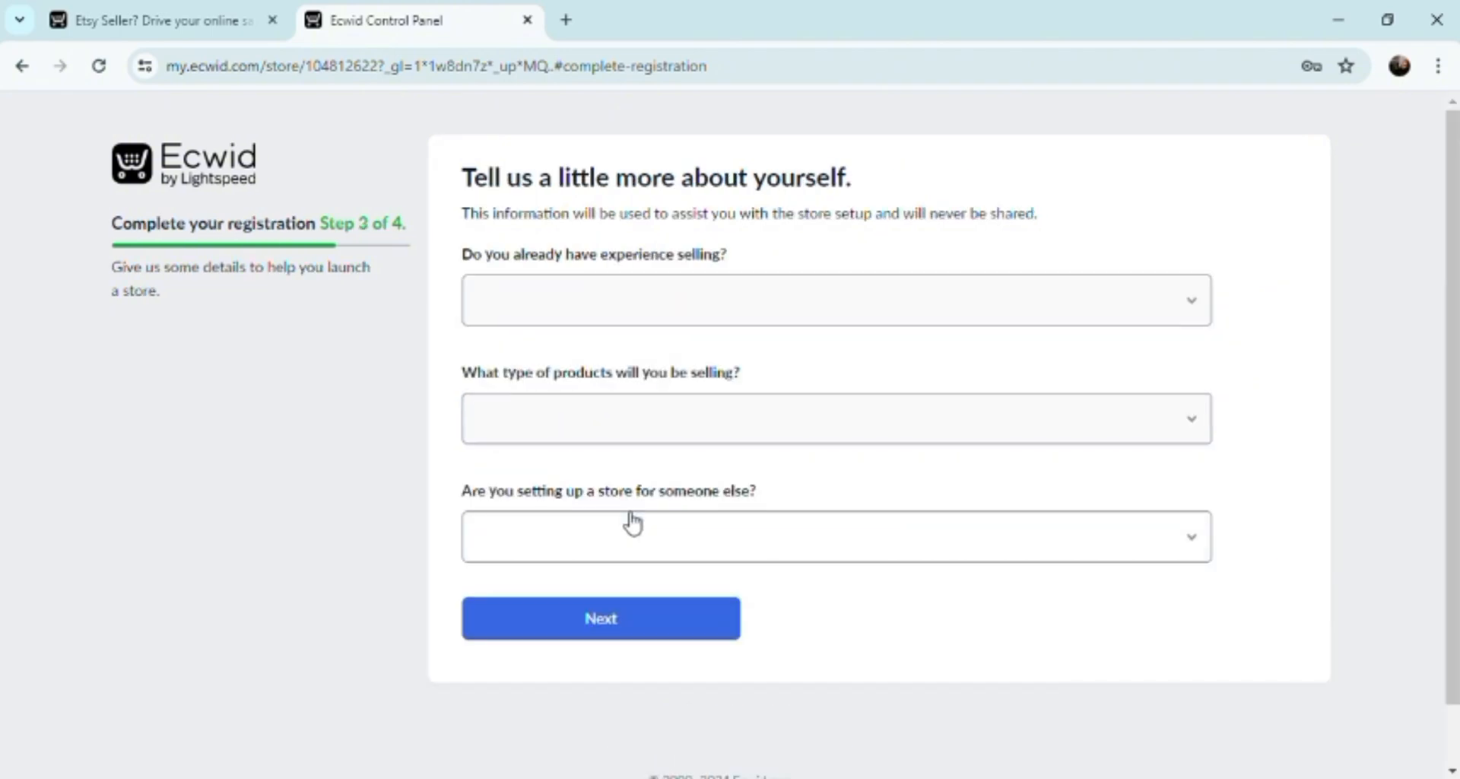
Answer 'I'm just looking around', Sports/Fitness/Outdoors and No on step 3, then submit.
left_click(1204, 314)
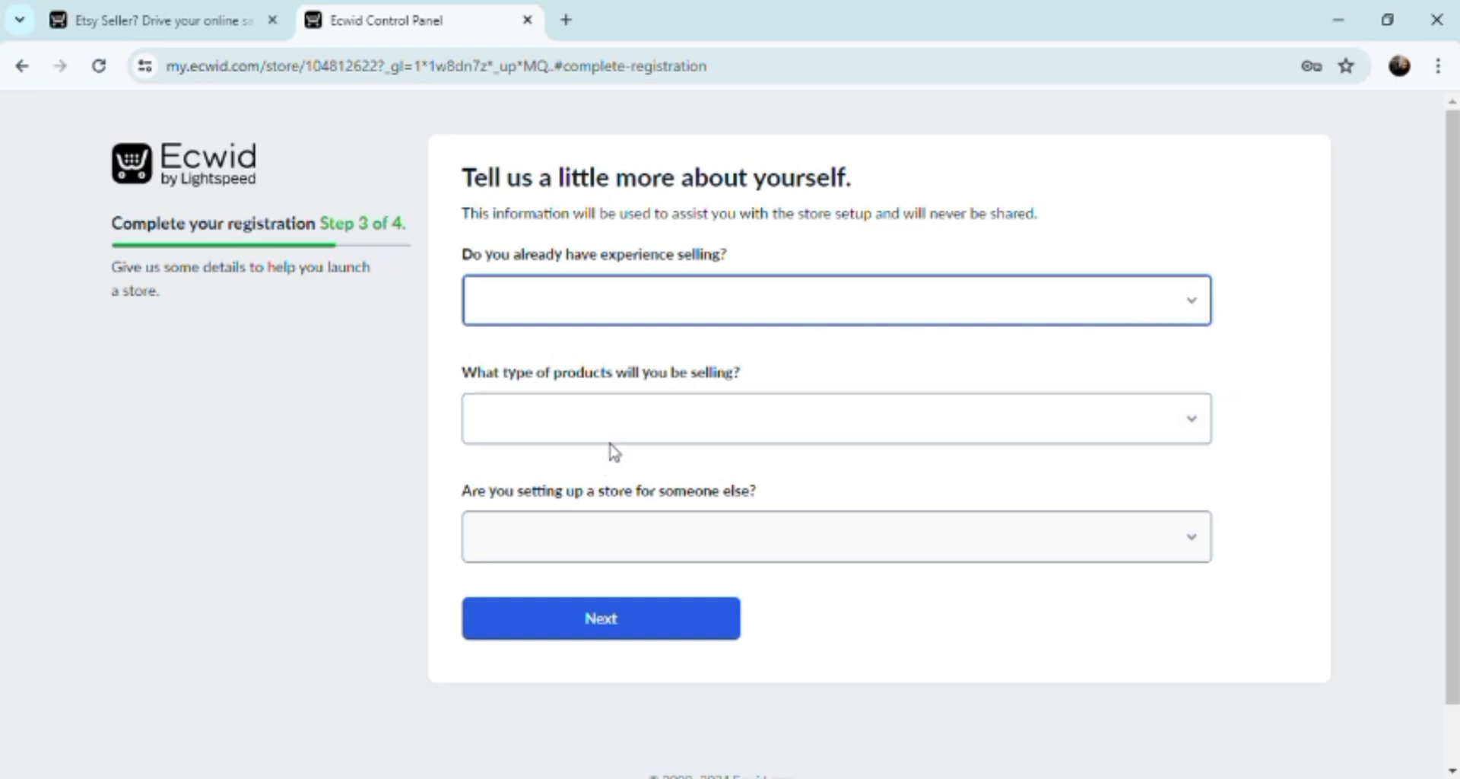
key("Down")
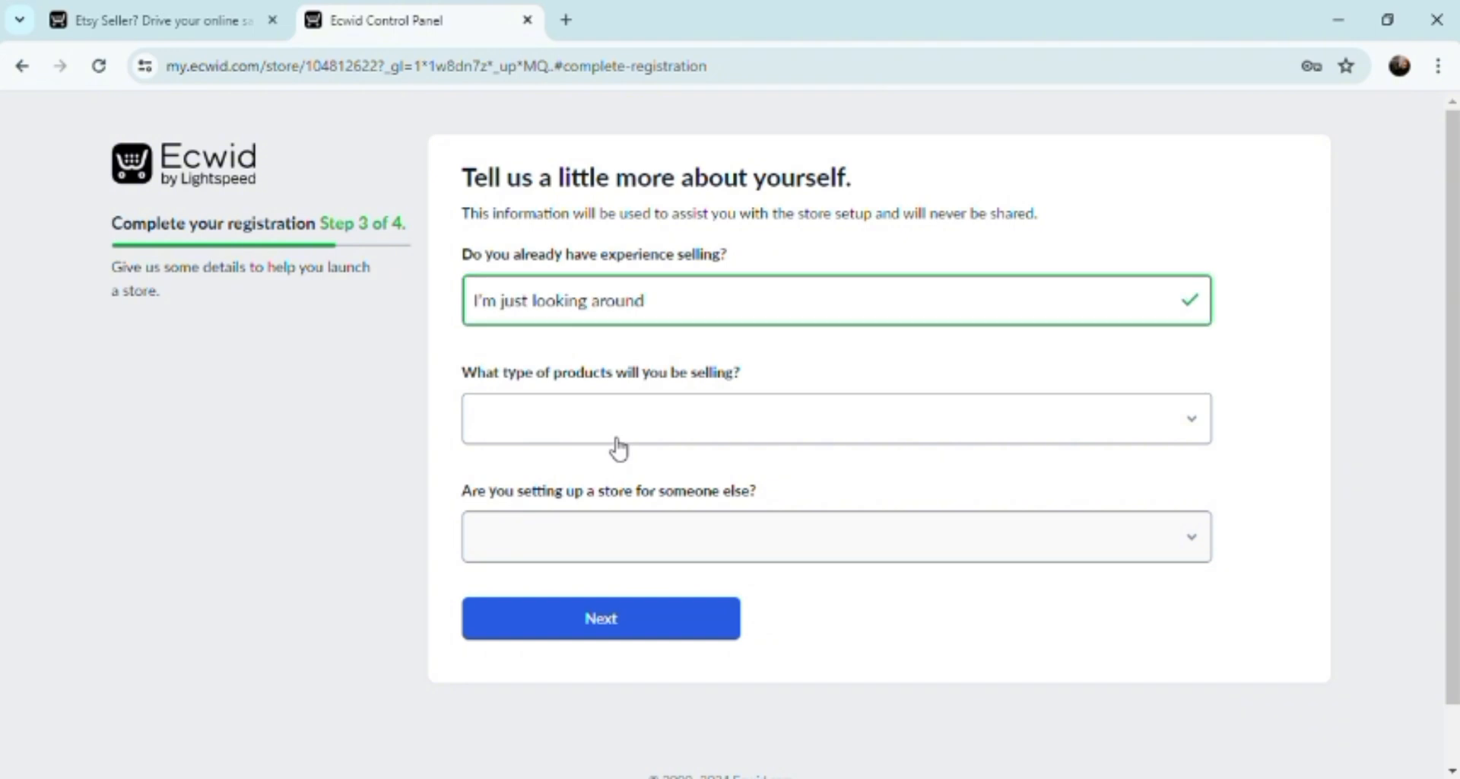
key("Tab")
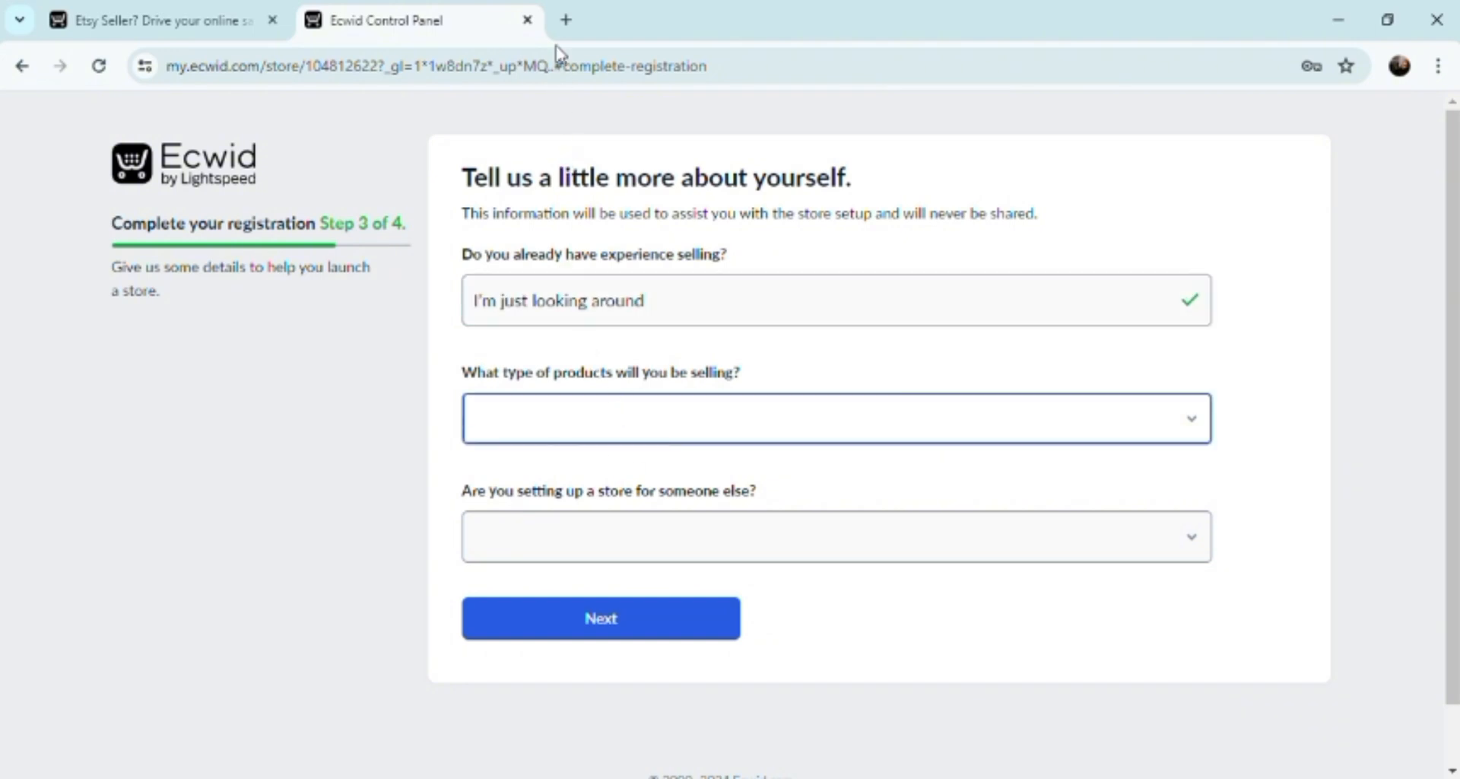
left_click(552, 94)
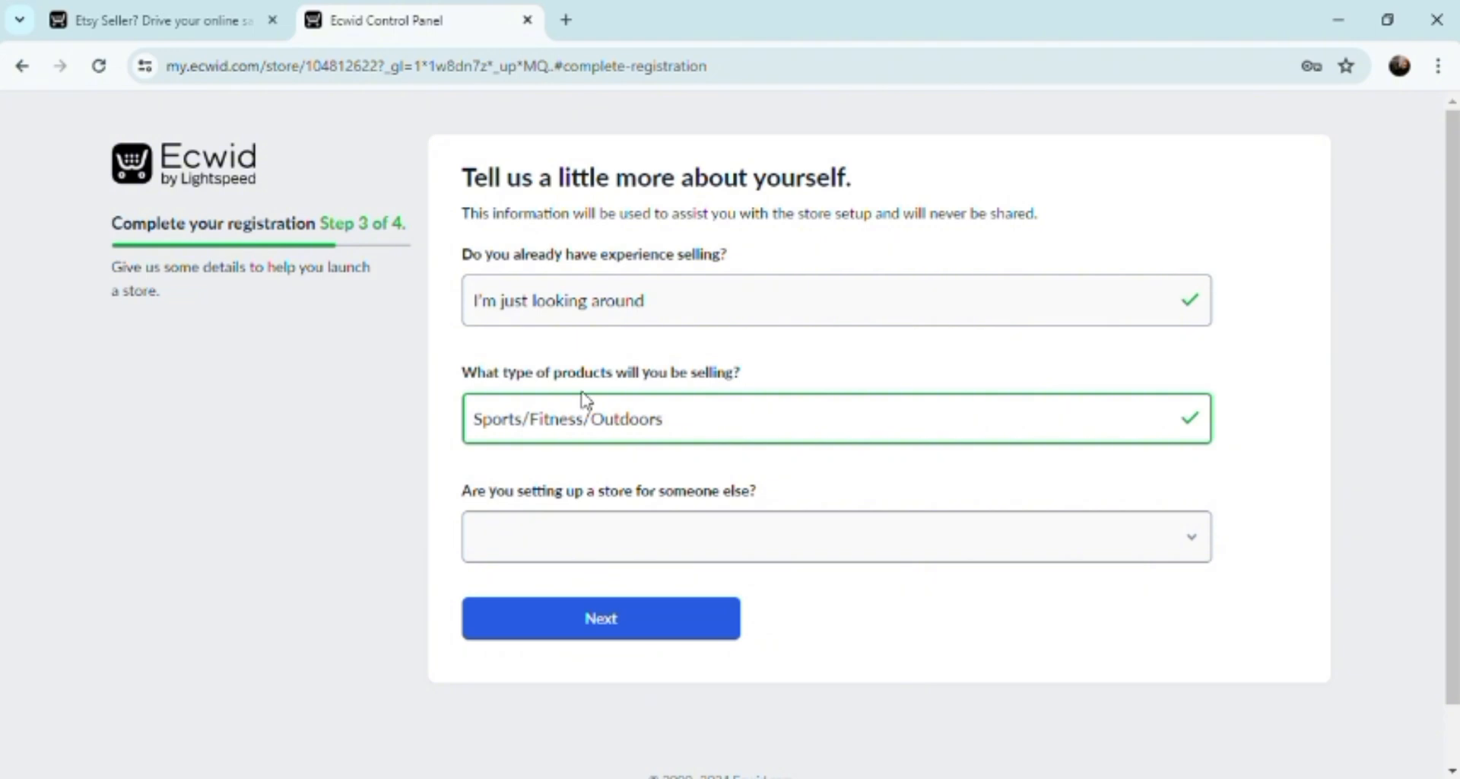
left_click(1196, 544)
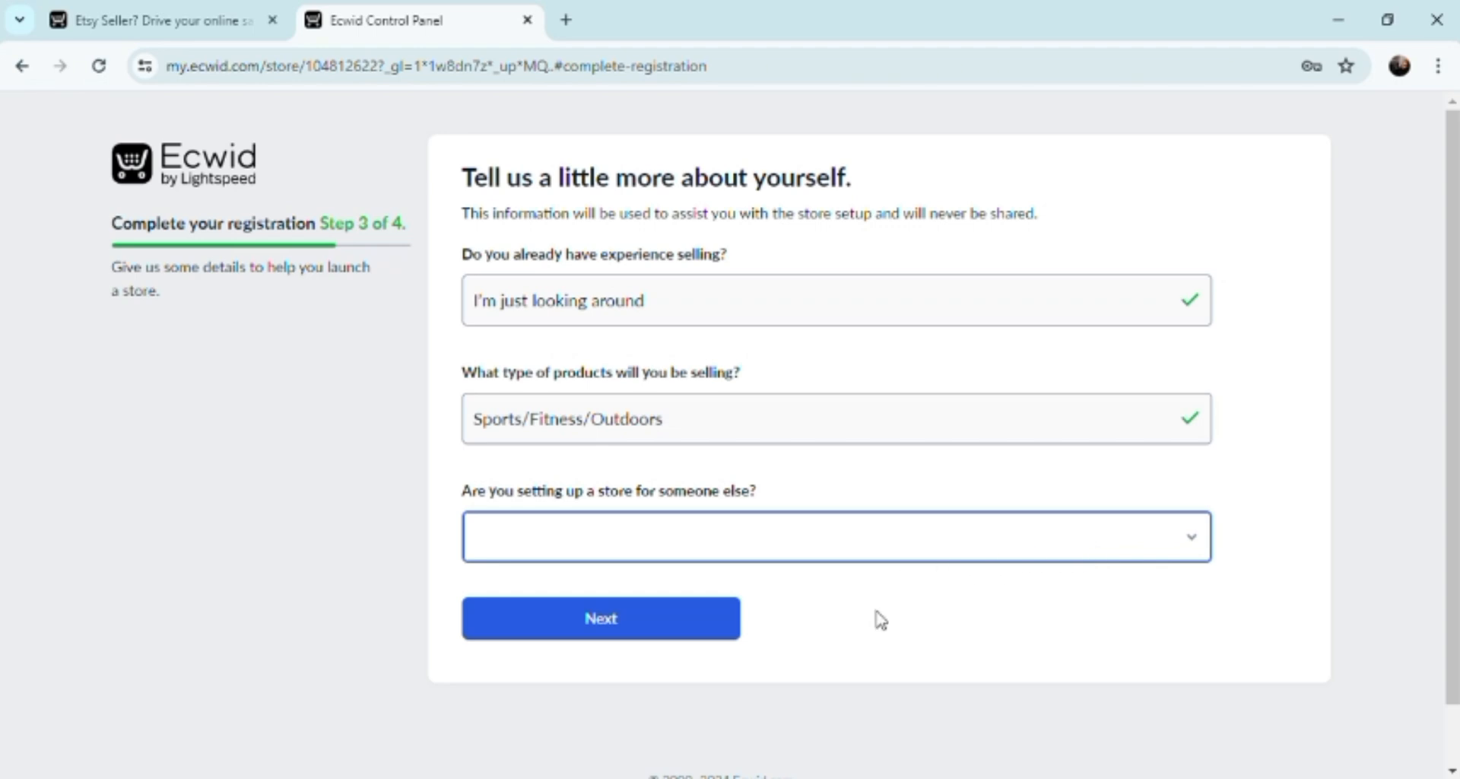
left_click(875, 611)
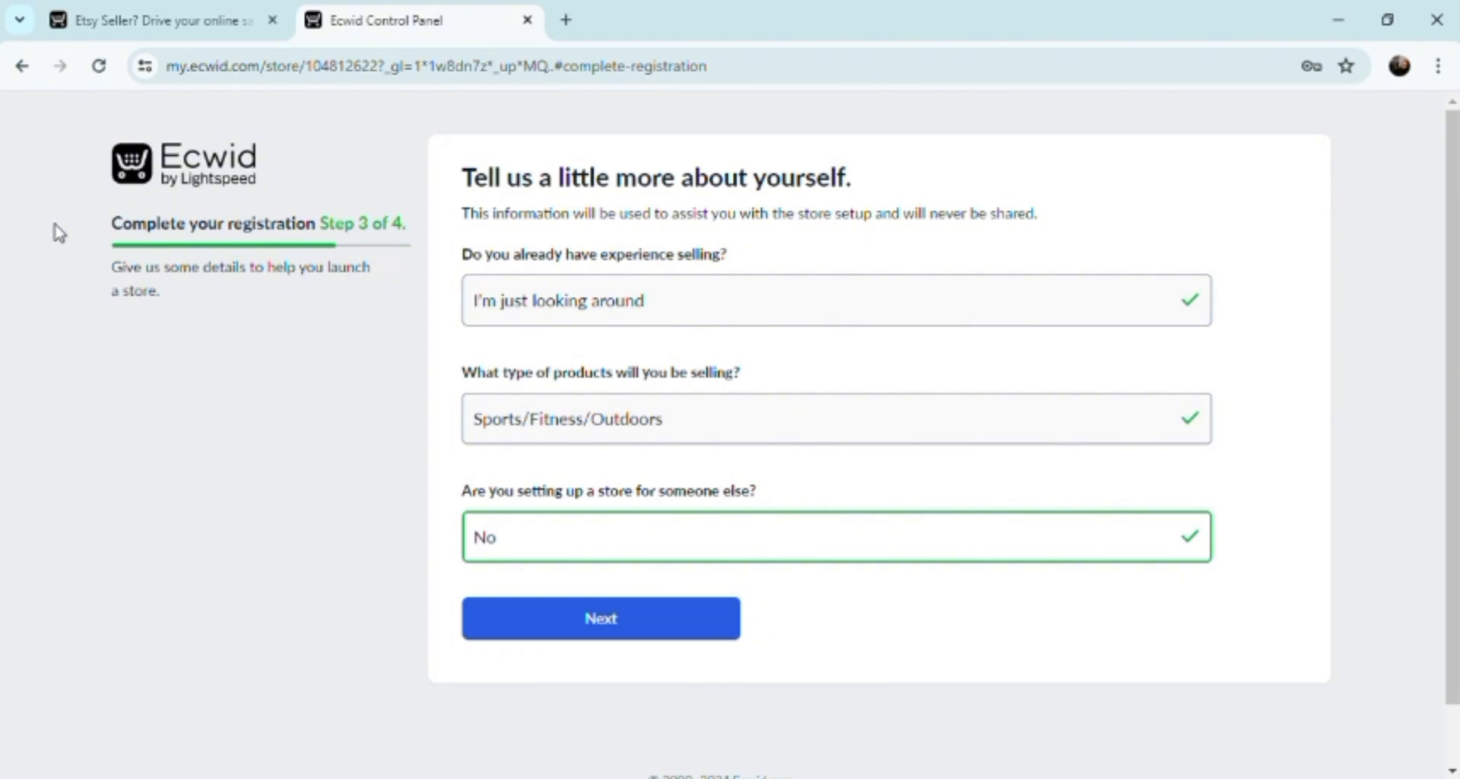
left_click_drag(59, 232, 265, 293)
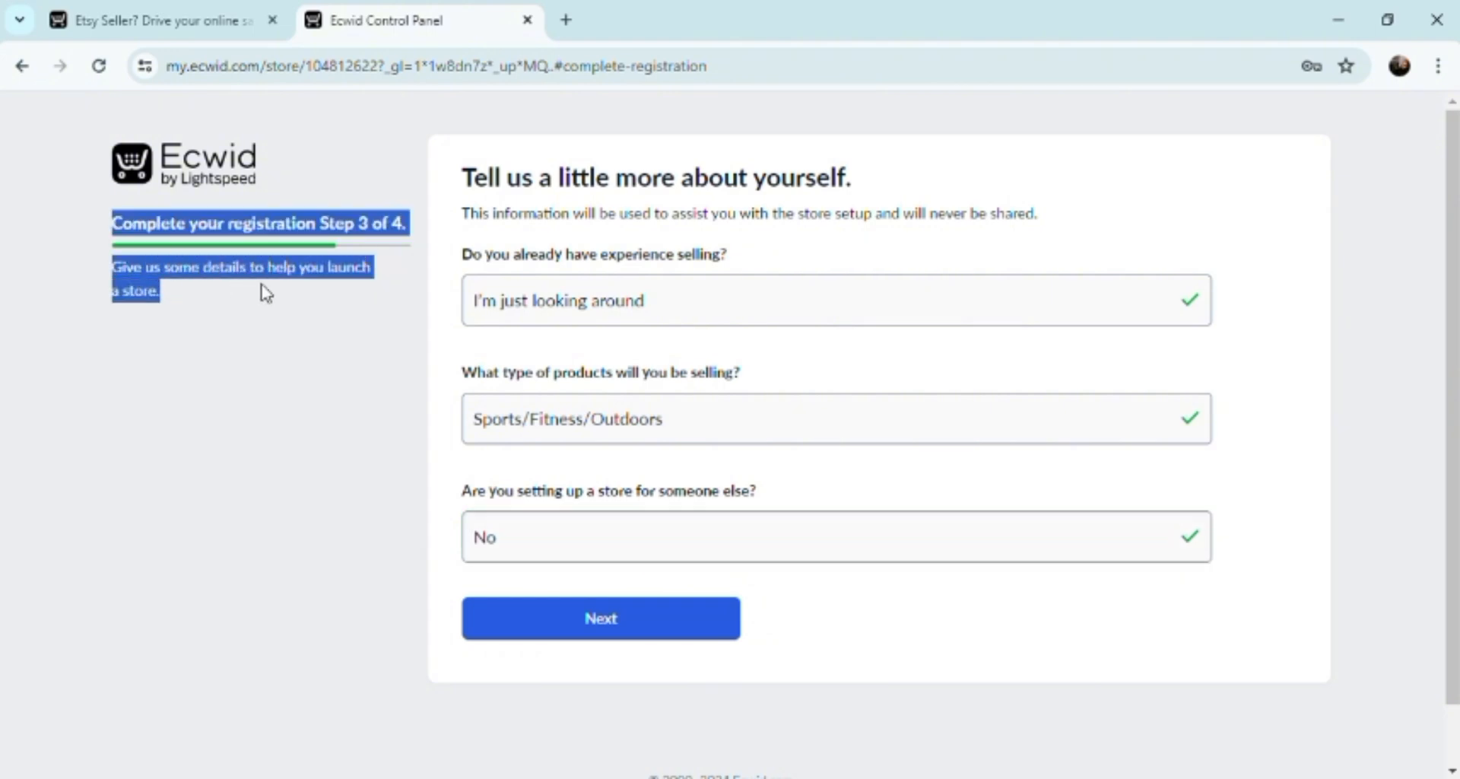
left_click(612, 613)
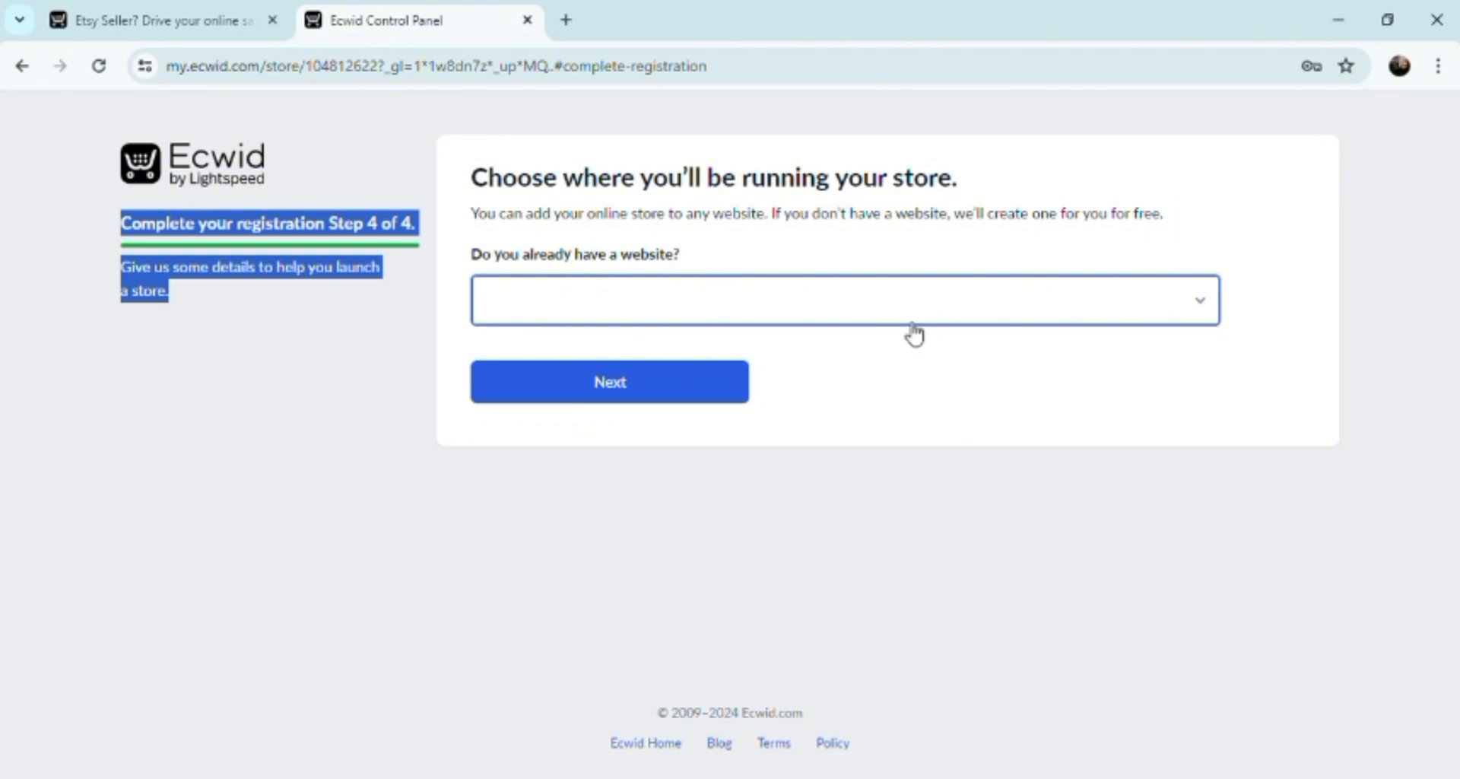
Answer No to having a website and claim the free Reueletsystore.company.site address.
left_click(782, 378)
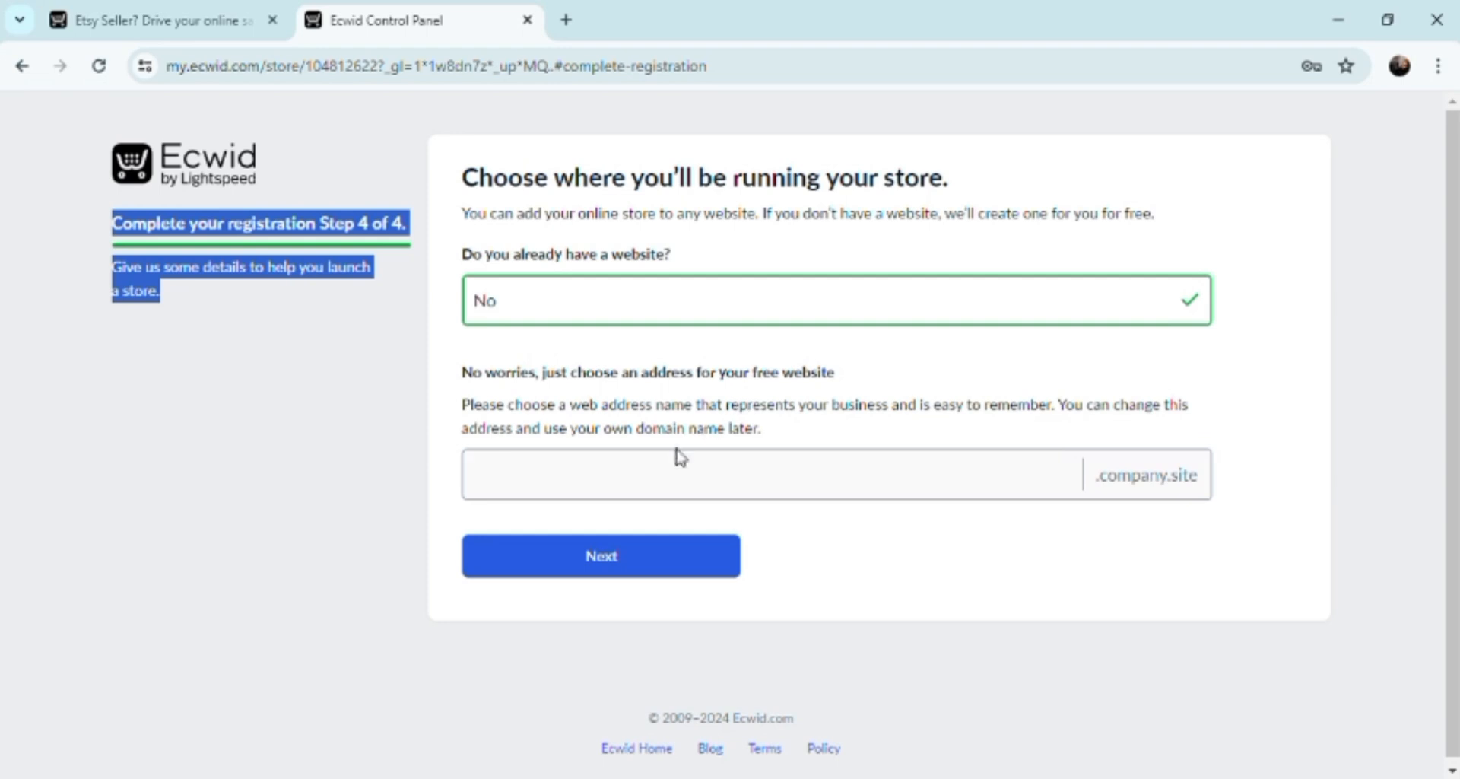
left_click(644, 487)
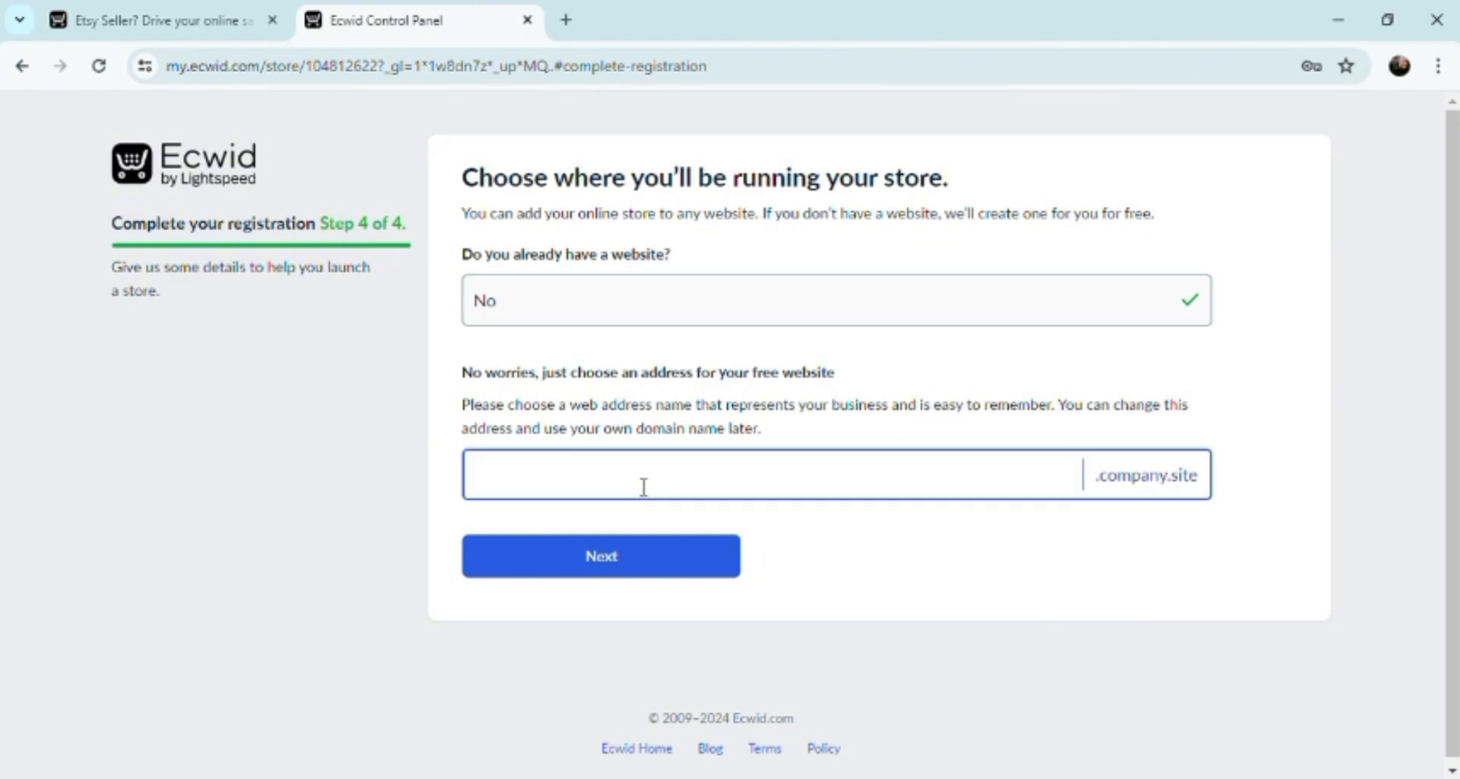
type("Reueletsystore")
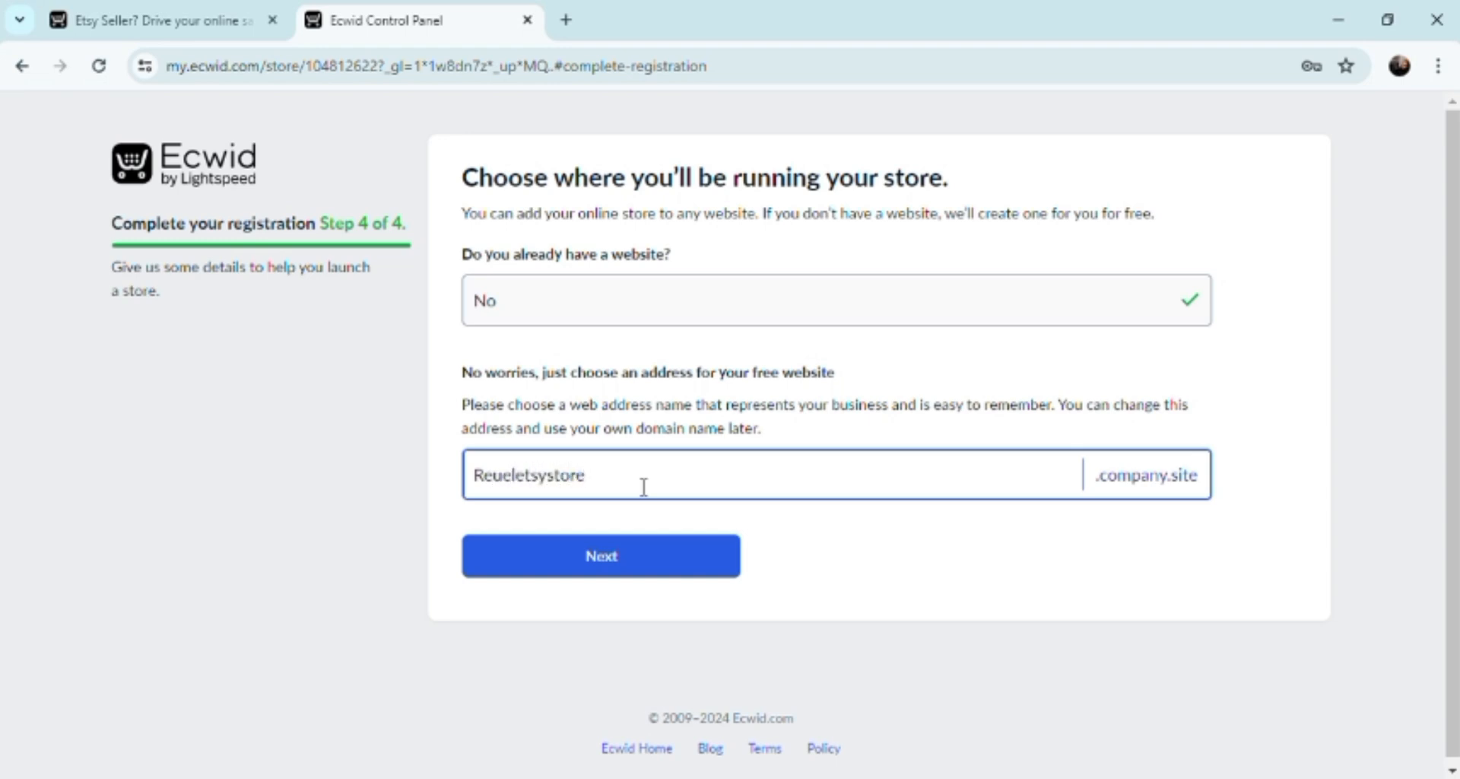
left_click(600, 562)
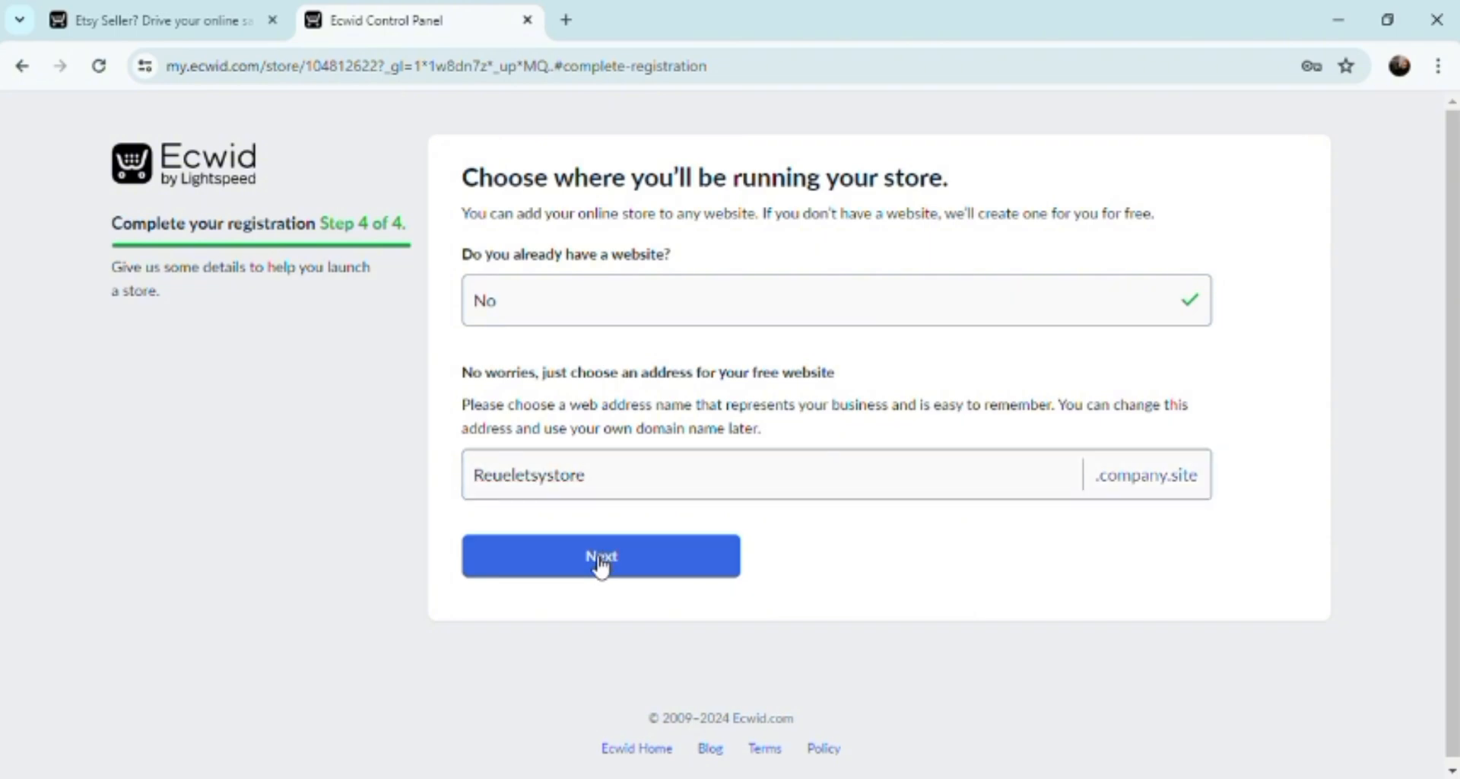
left_click(600, 561)
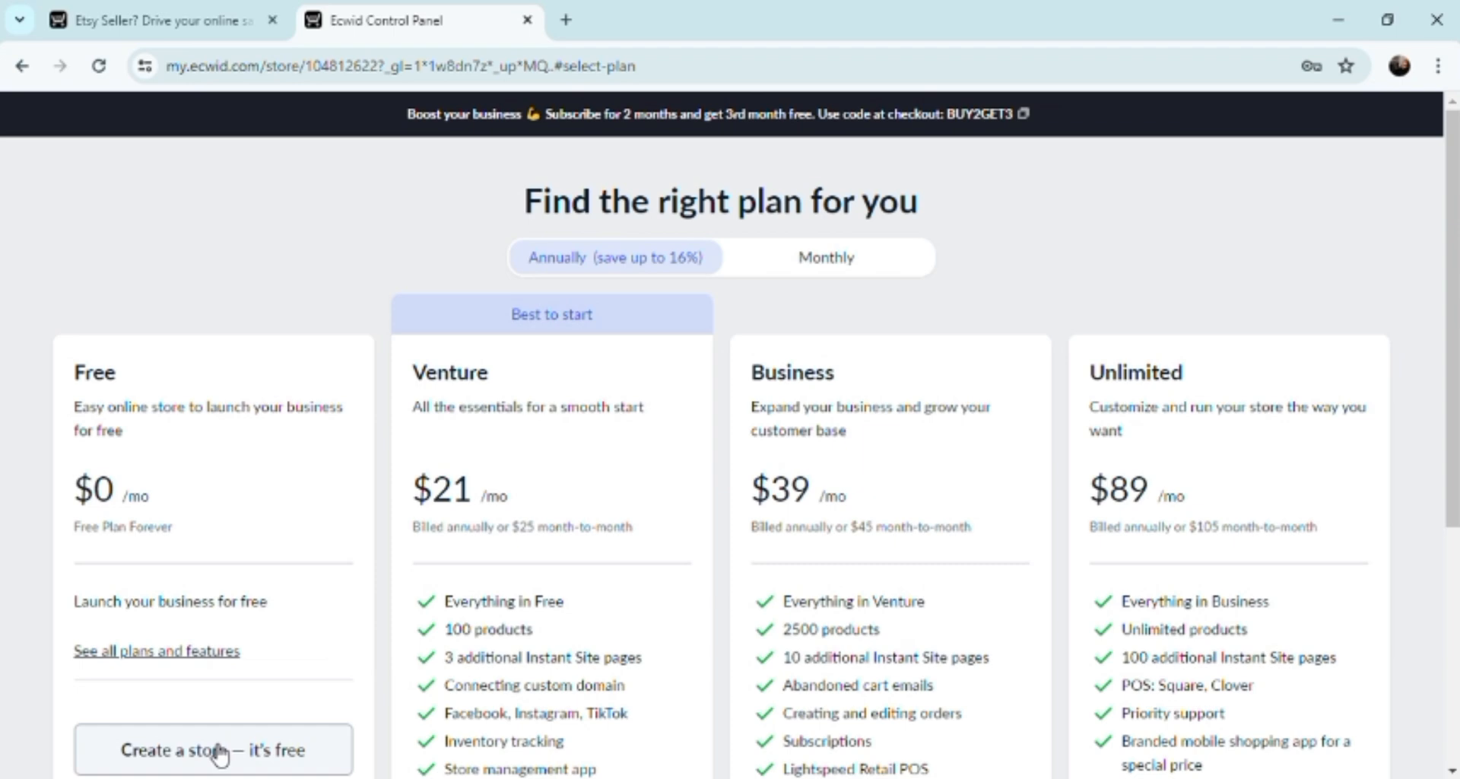
Create the store on the Free plan with 'Create a store — it's free'.
left_click(219, 755)
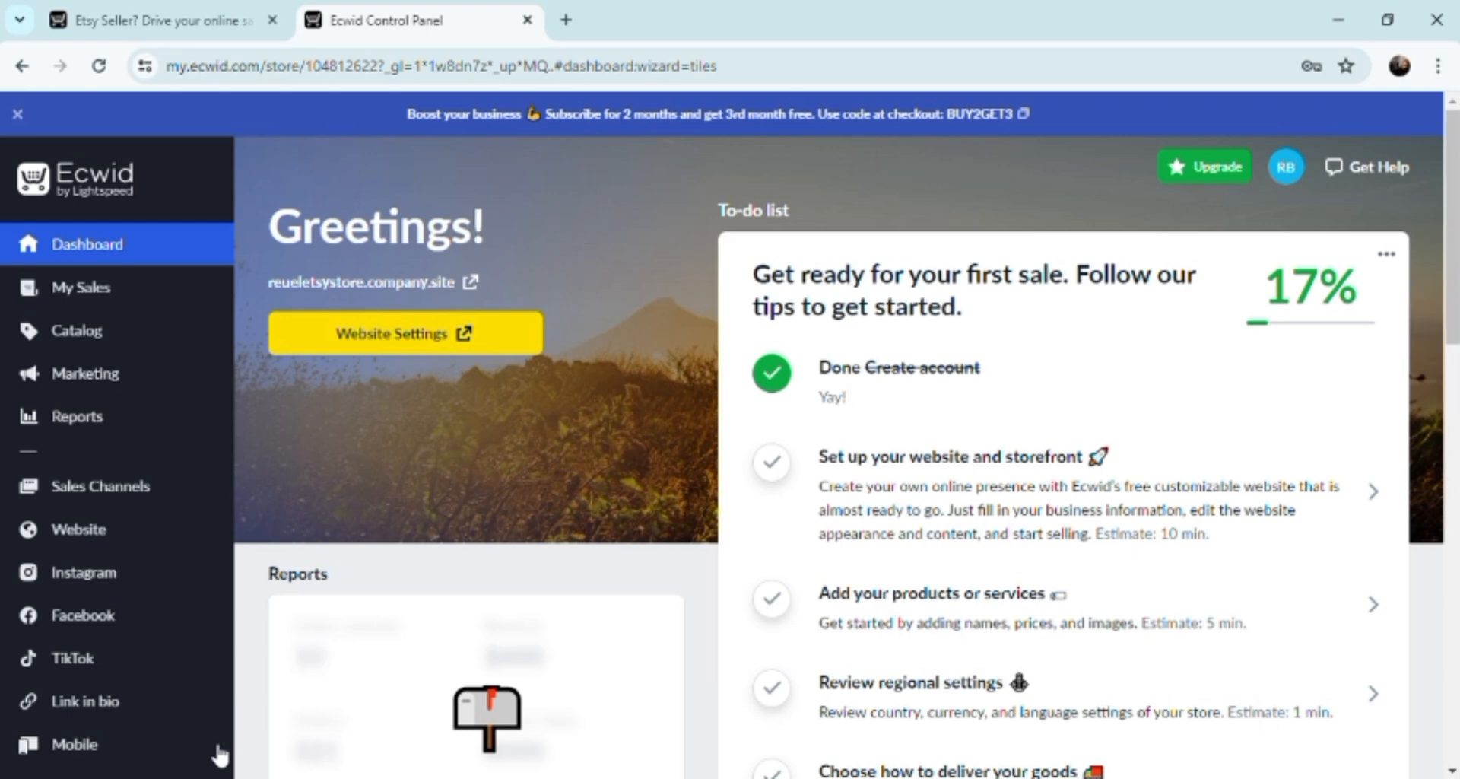
mouse_move(68, 304)
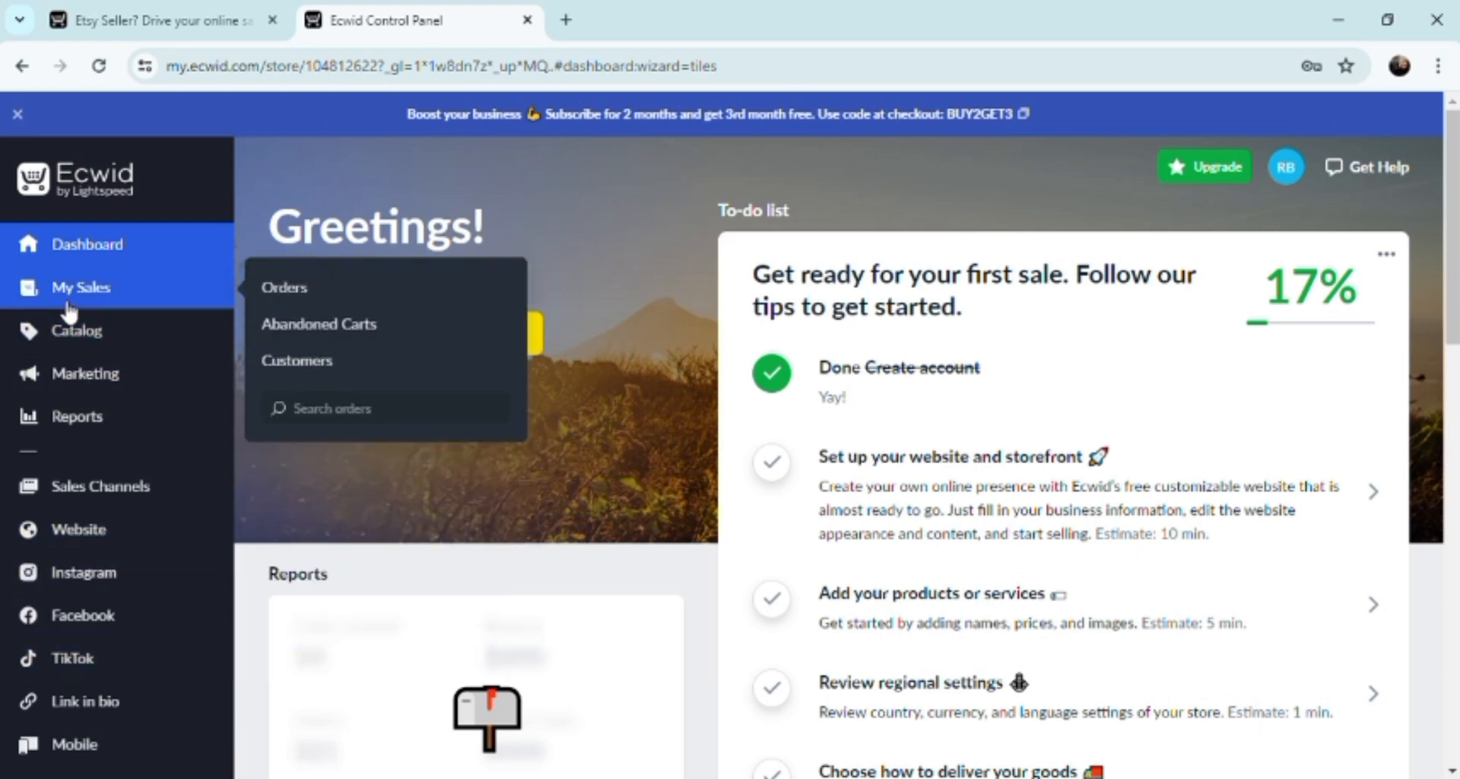
mouse_move(76, 335)
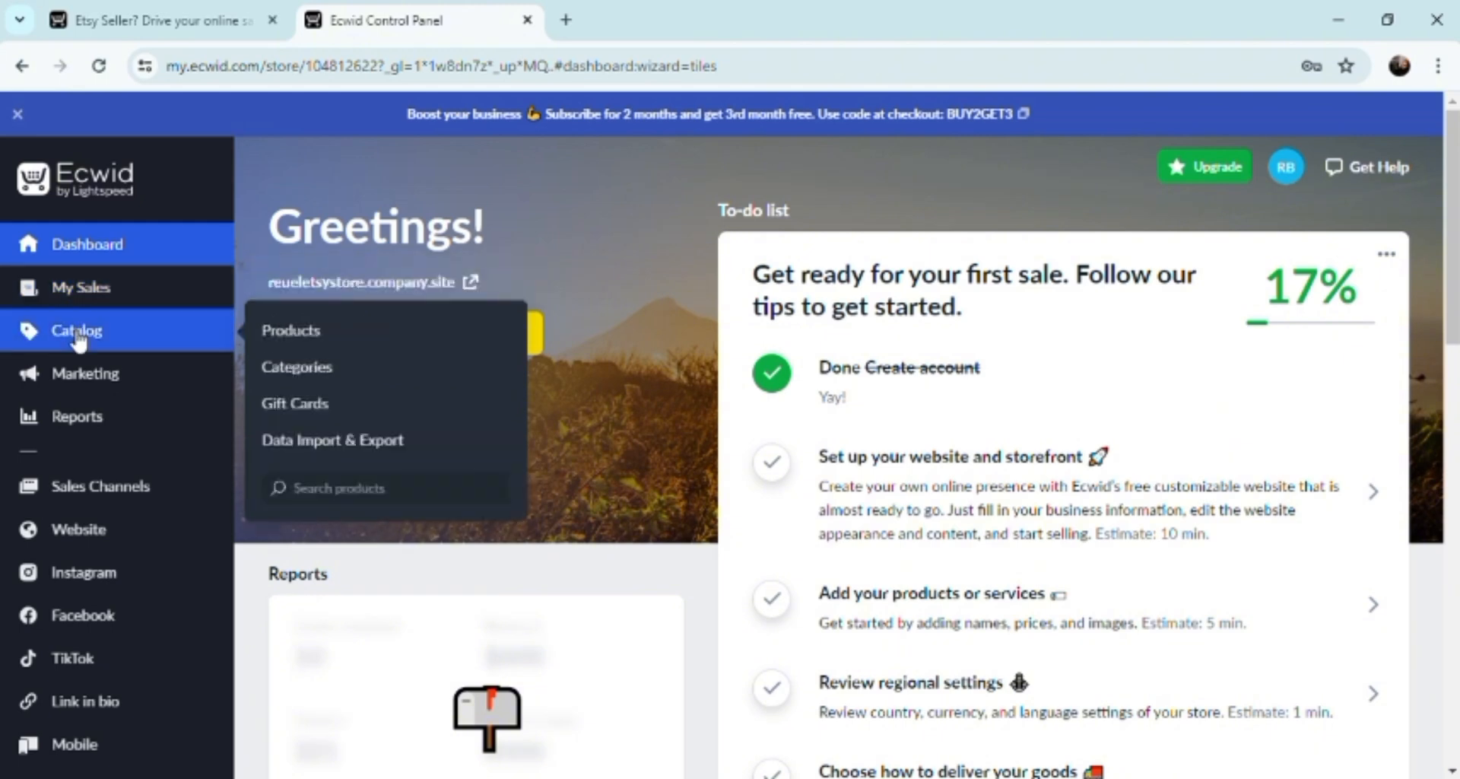
mouse_move(82, 374)
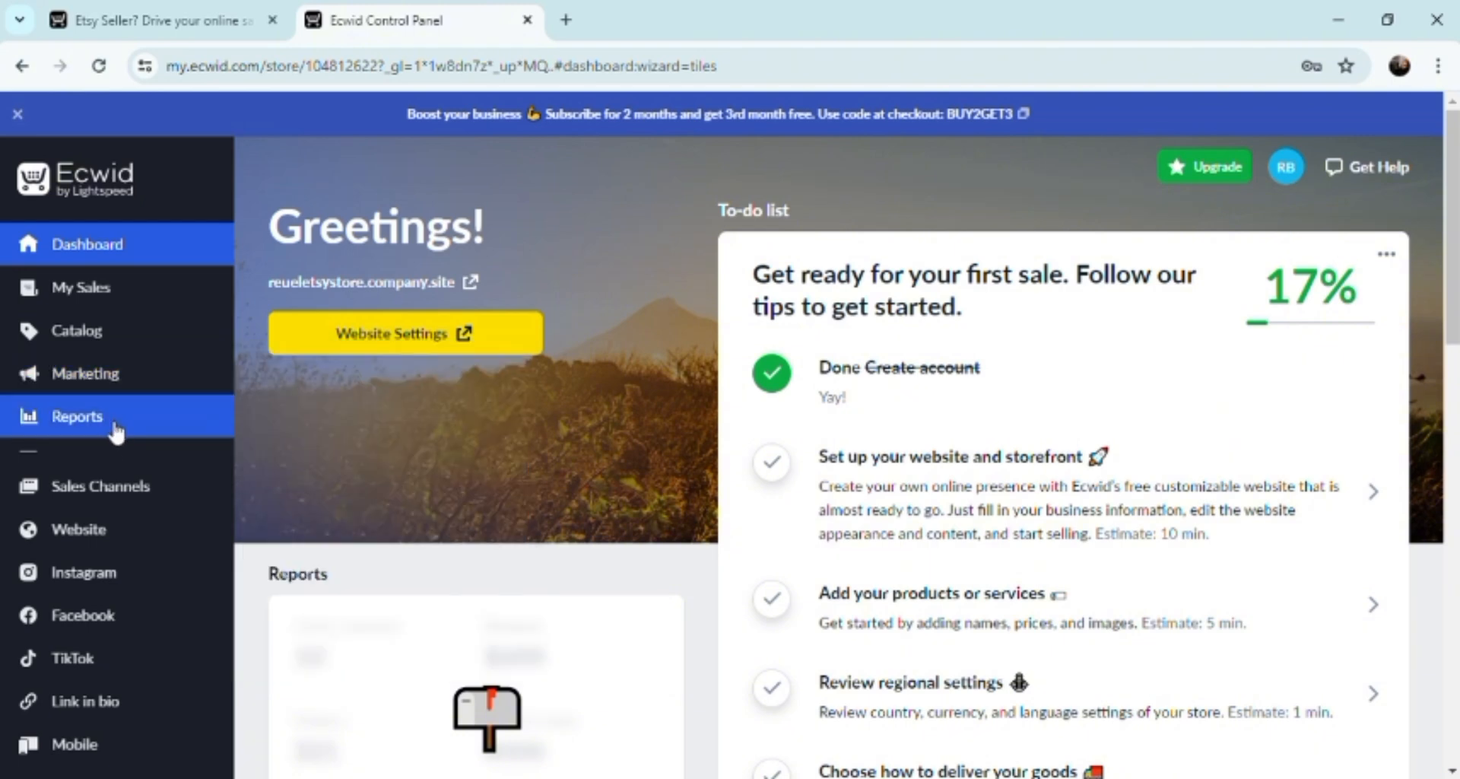
mouse_move(83, 535)
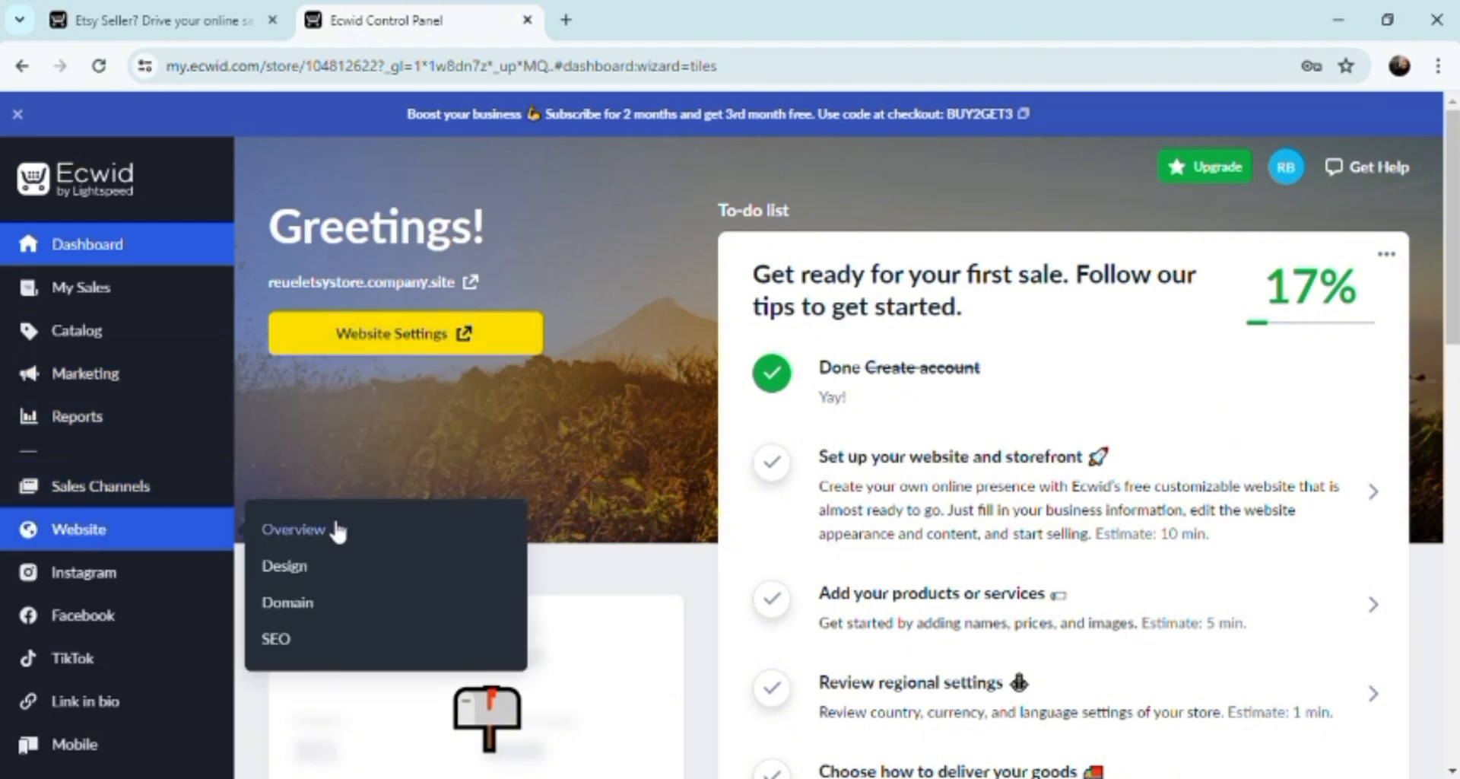